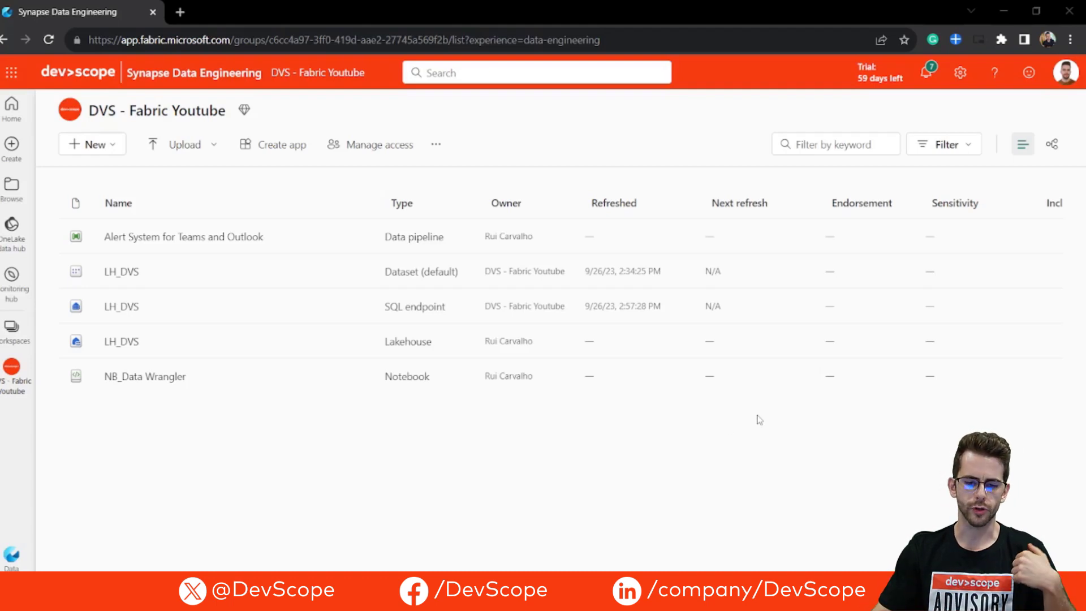
Step: Open the NB_Data Wrangler notebook and run the cell that loads 1000 LH_DVS.product rows into the pandas DataFrame pf
click(143, 379)
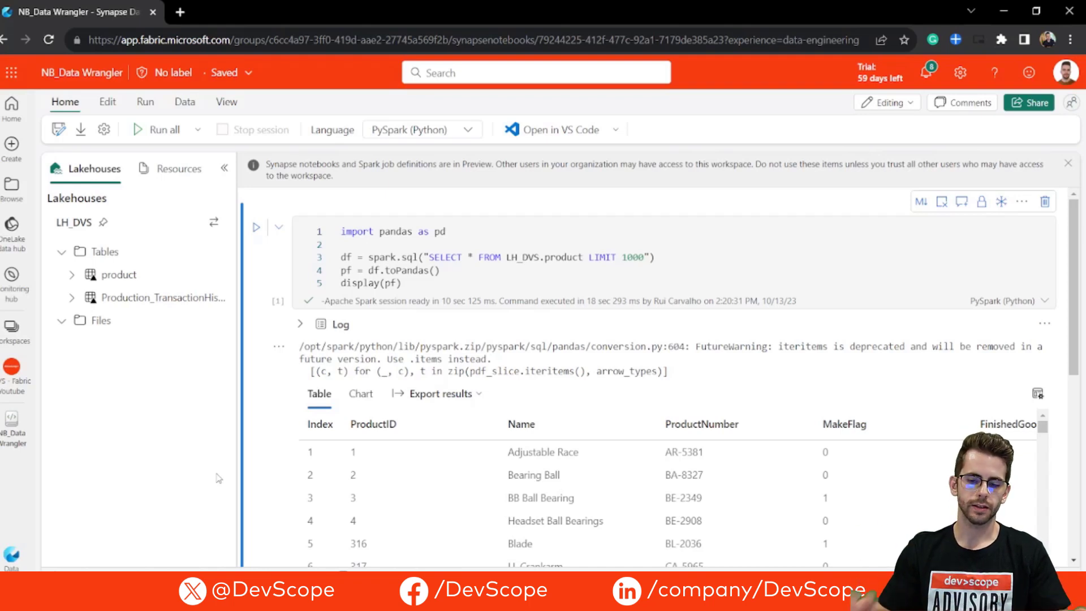
click(540, 280)
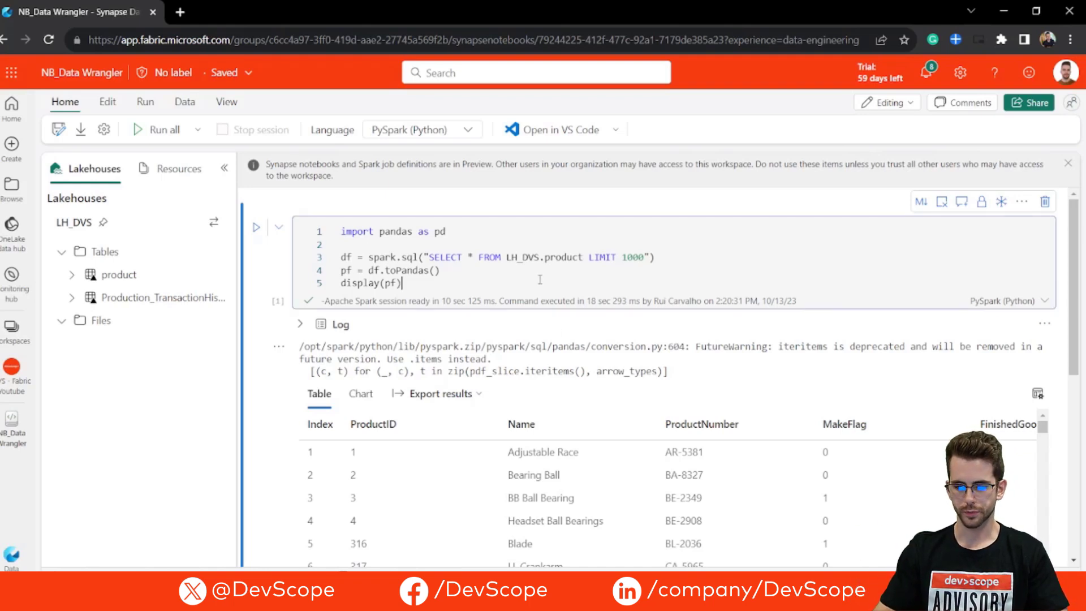
key(shift+Return)
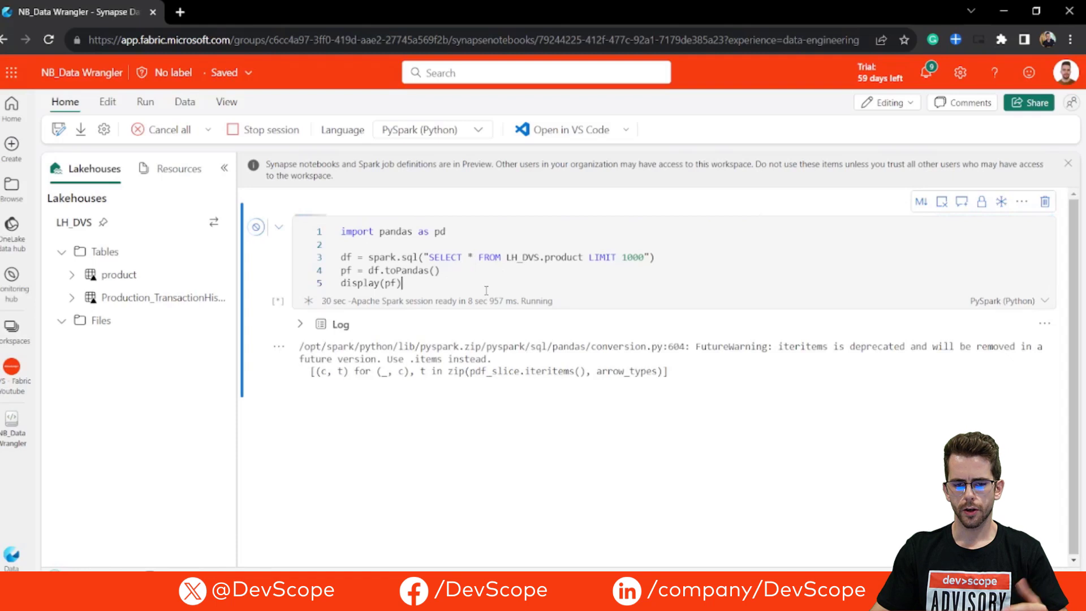
scroll(485, 280, down, 3)
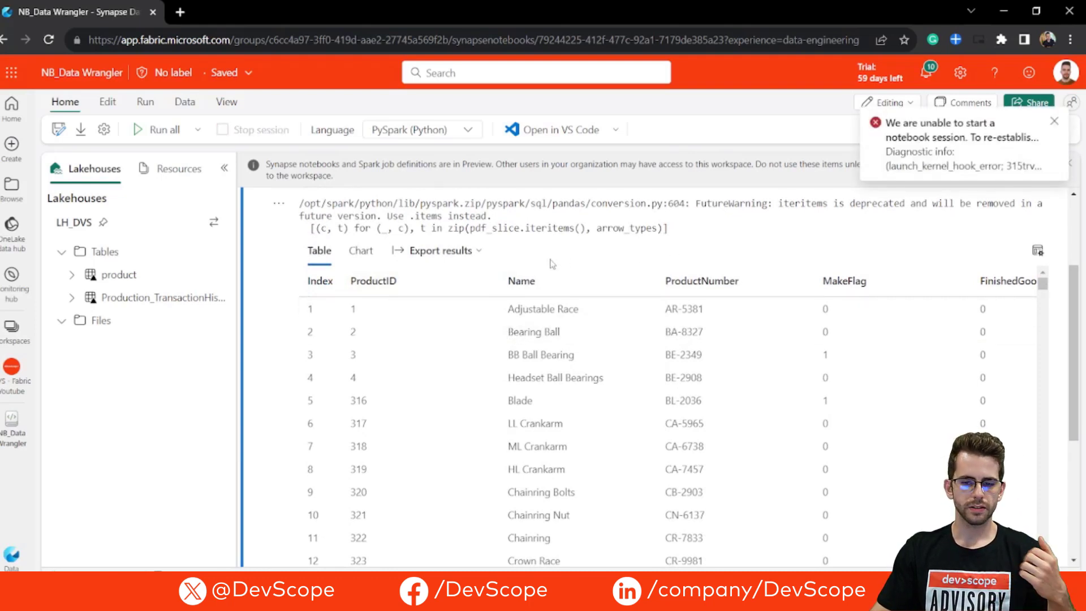
scroll(394, 266, up, 3)
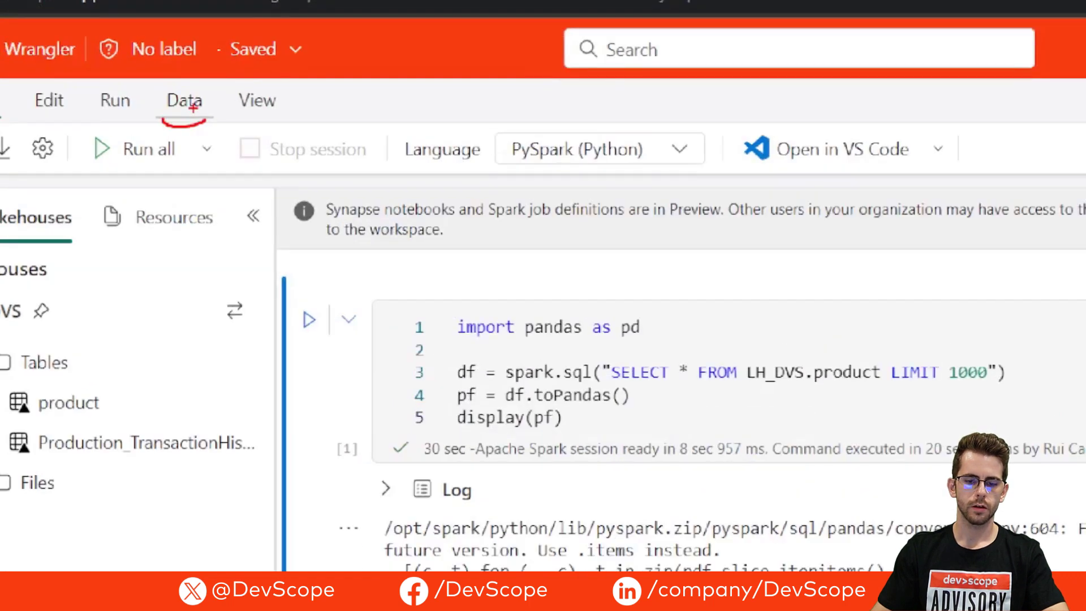
Step: Launch Data Wrangler on the pf DataFrame
click(179, 100)
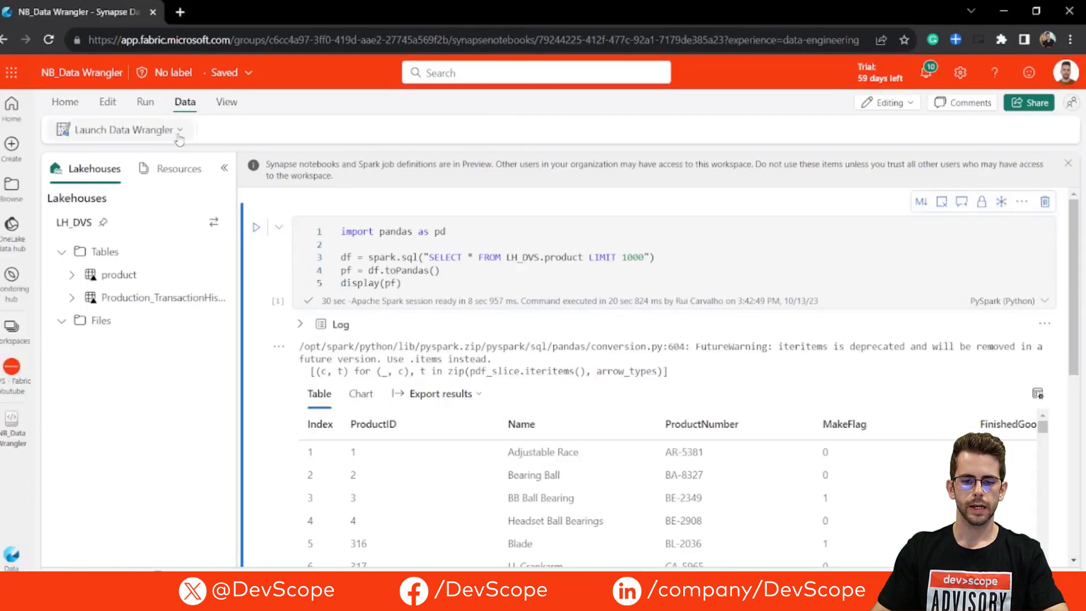
click(179, 135)
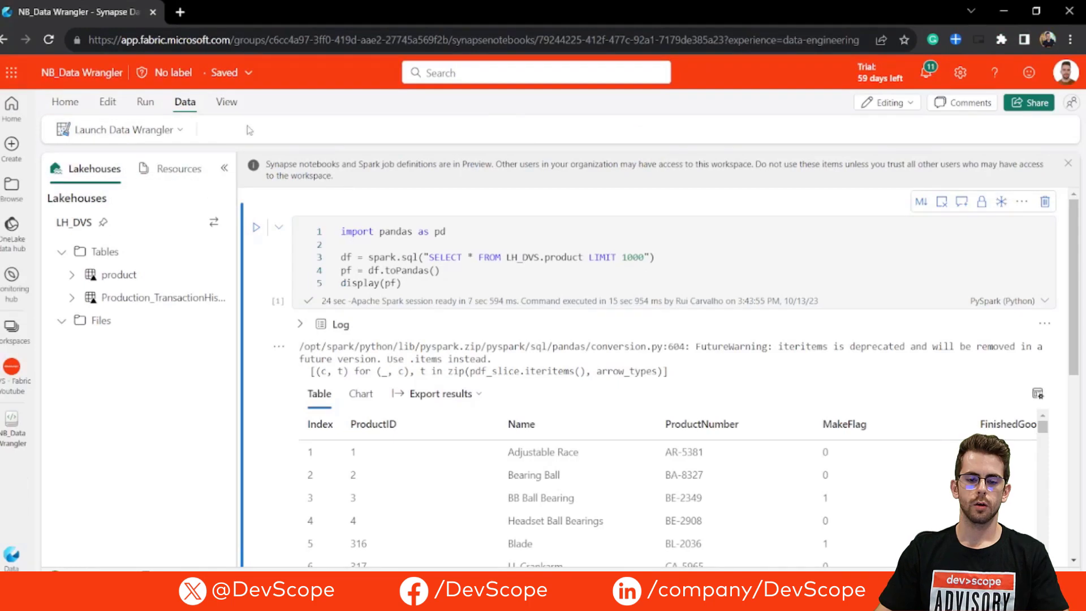
click(178, 135)
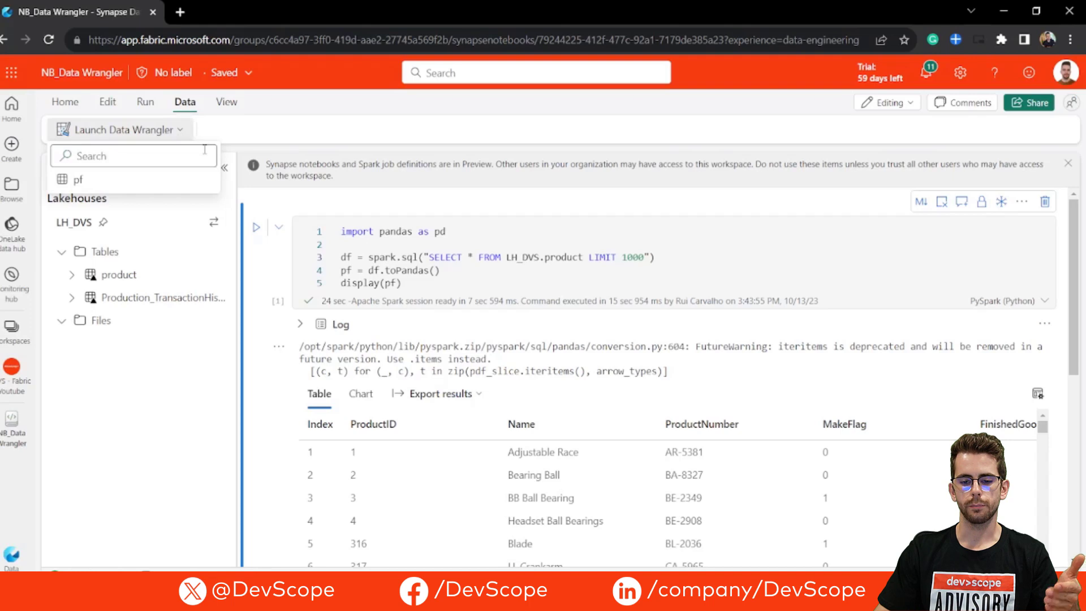
click(163, 183)
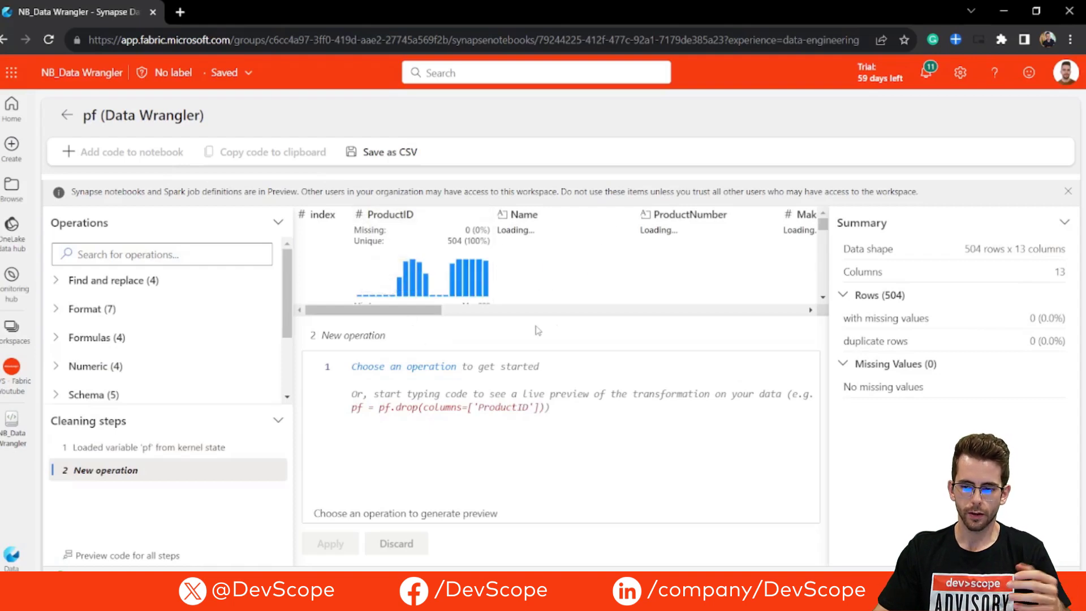
Step: Enlarge the data grid by collapsing the Summary, shrinking the code preview and narrowing the Operations area
click(1064, 221)
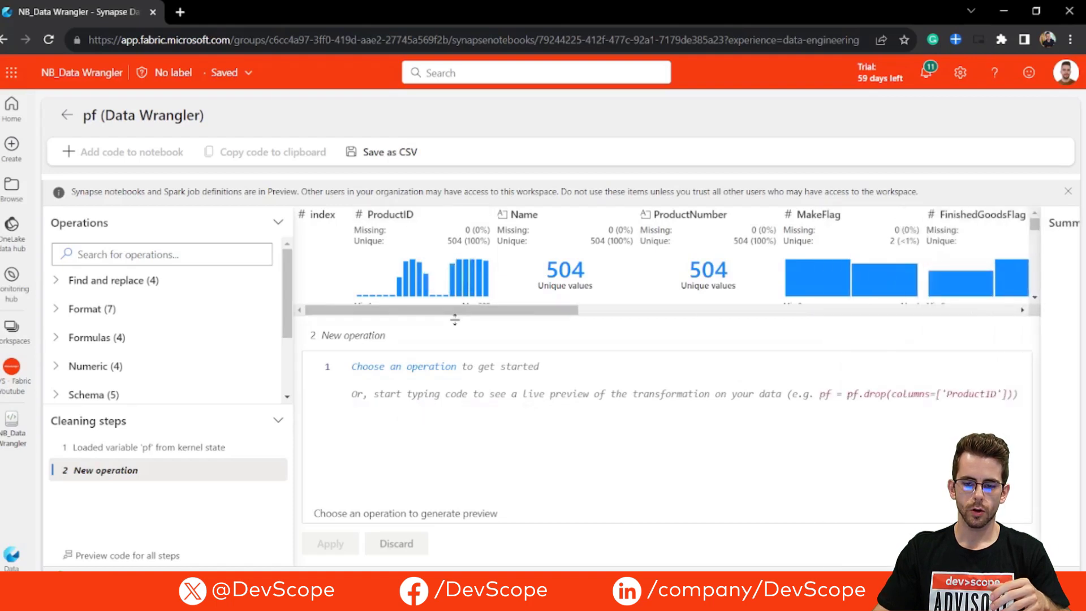
drag(454, 315, 420, 478)
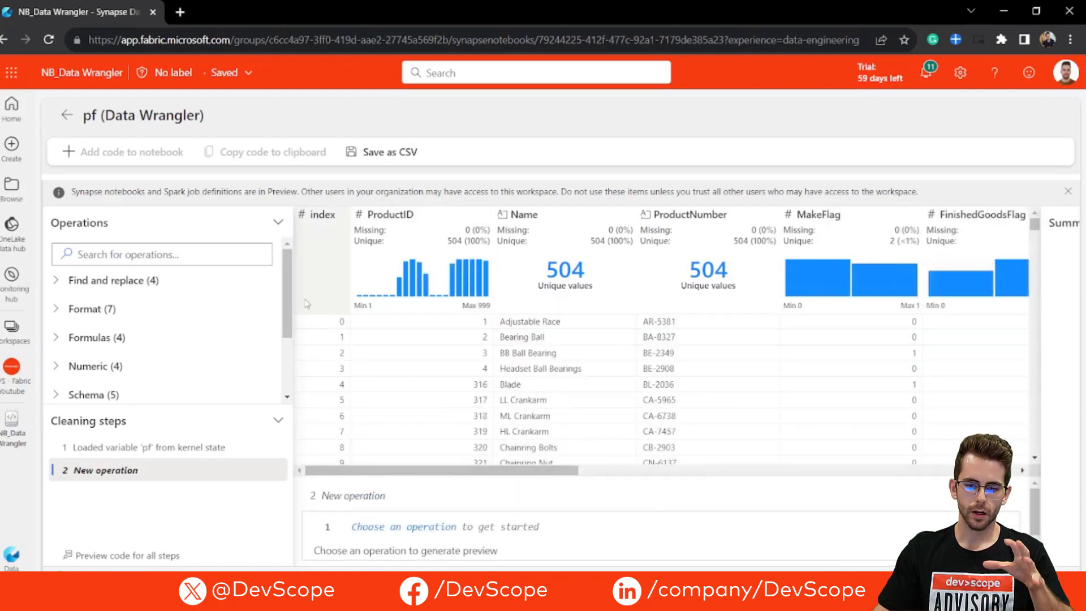
drag(291, 300, 174, 299)
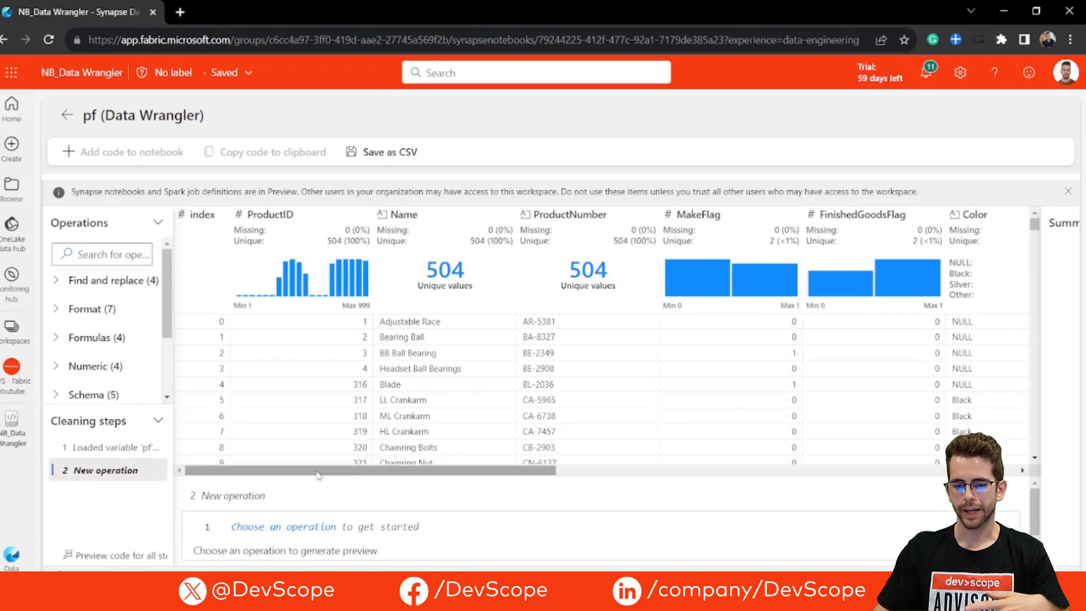
Step: Examine the column statistics and distribution charts, including the MakeFlag value counts and the columns through StandardCost
mouse_move(286, 265)
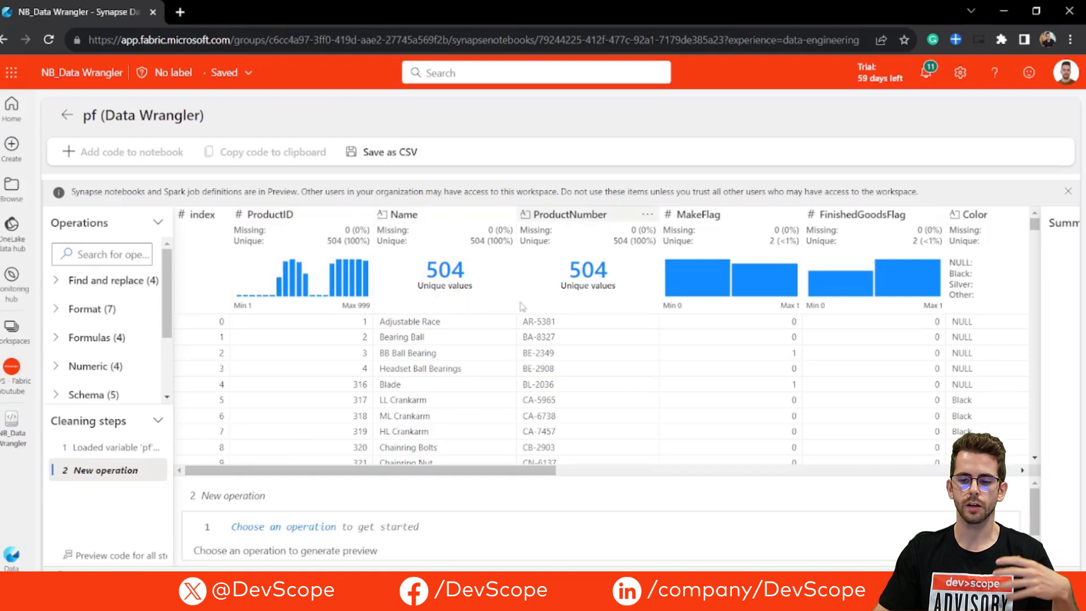
mouse_move(693, 289)
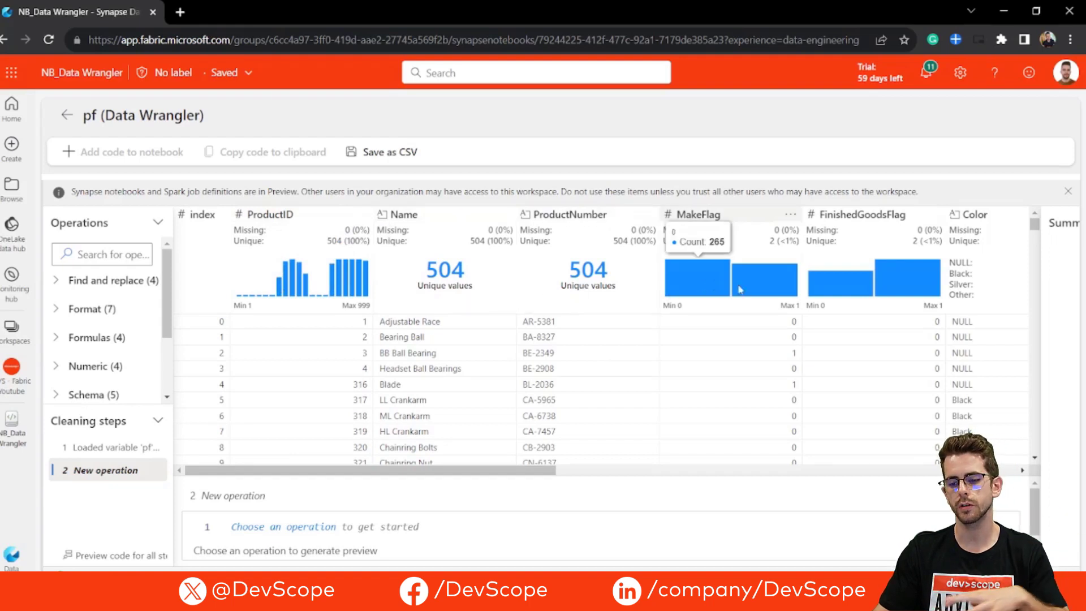
mouse_move(740, 289)
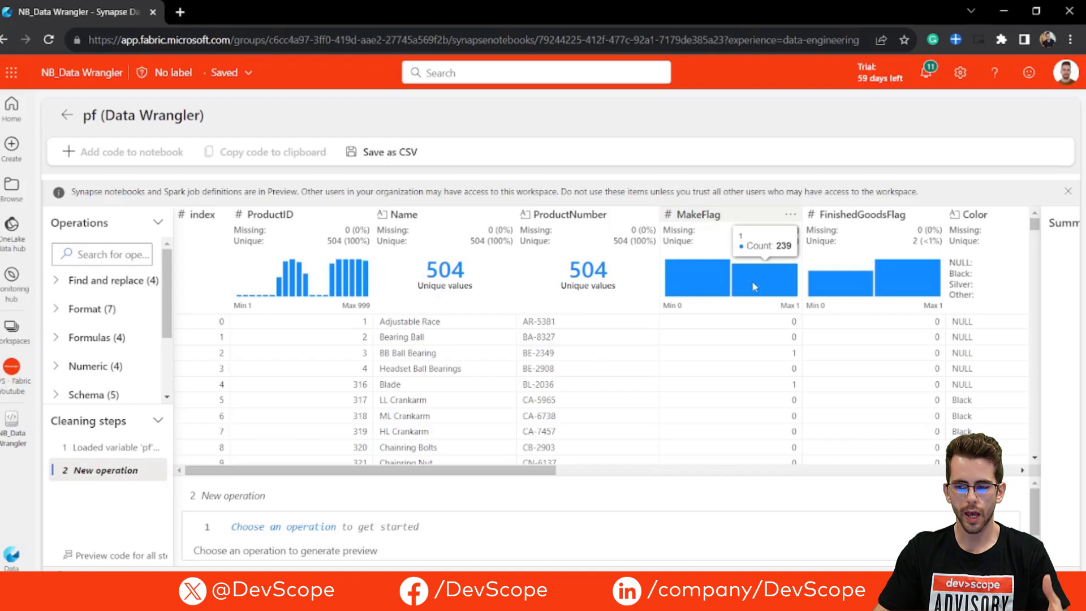
drag(476, 471, 647, 479)
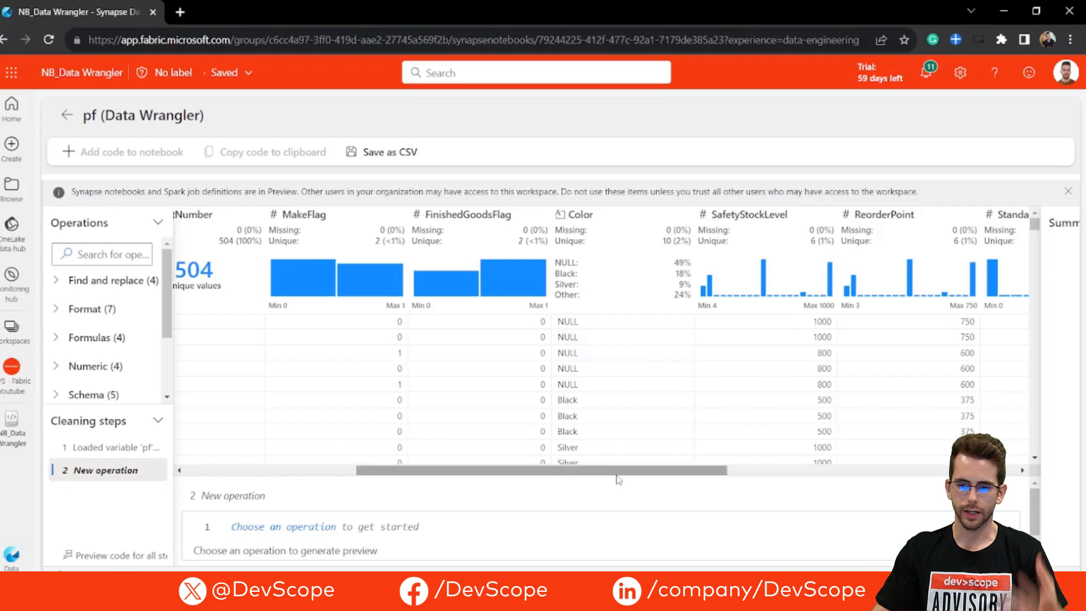
drag(619, 480, 651, 481)
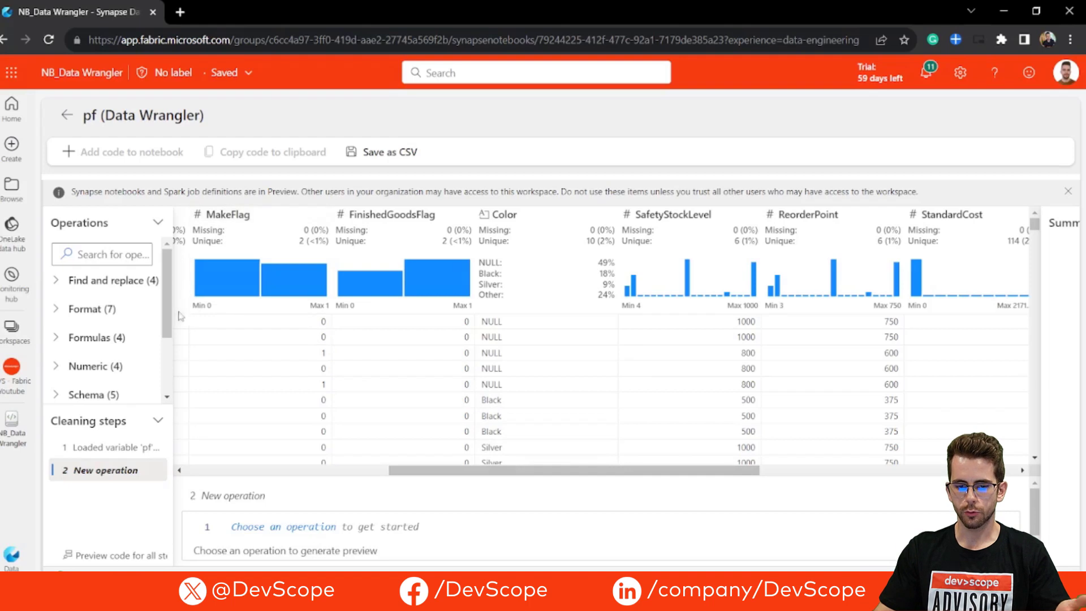
Step: Widen the Operations area and review the available Find and replace, Format, Formulas, Numeric and Schema operations
drag(184, 309, 257, 311)
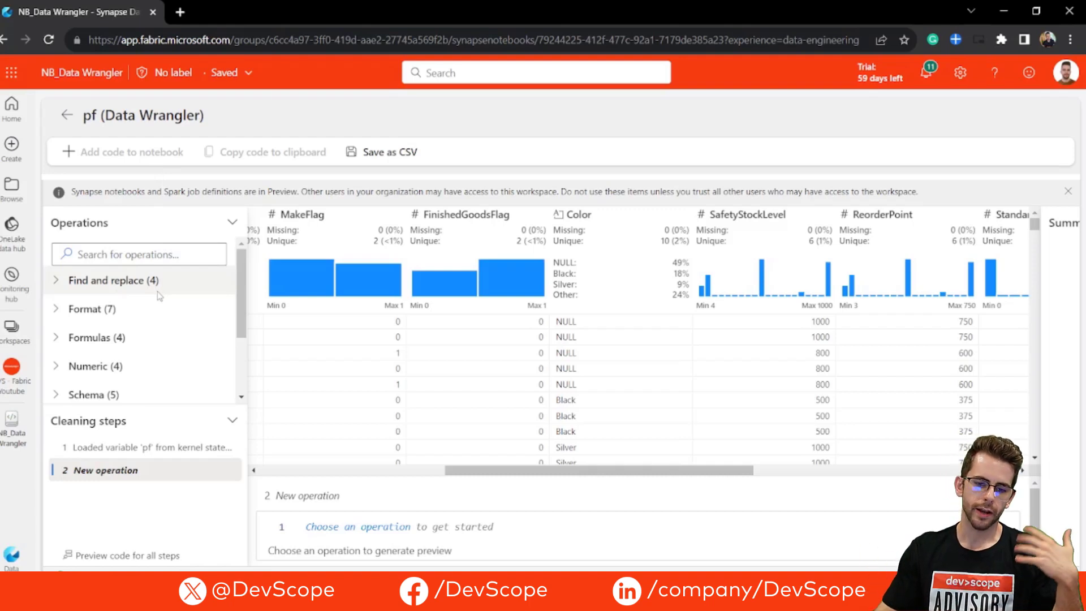
click(56, 283)
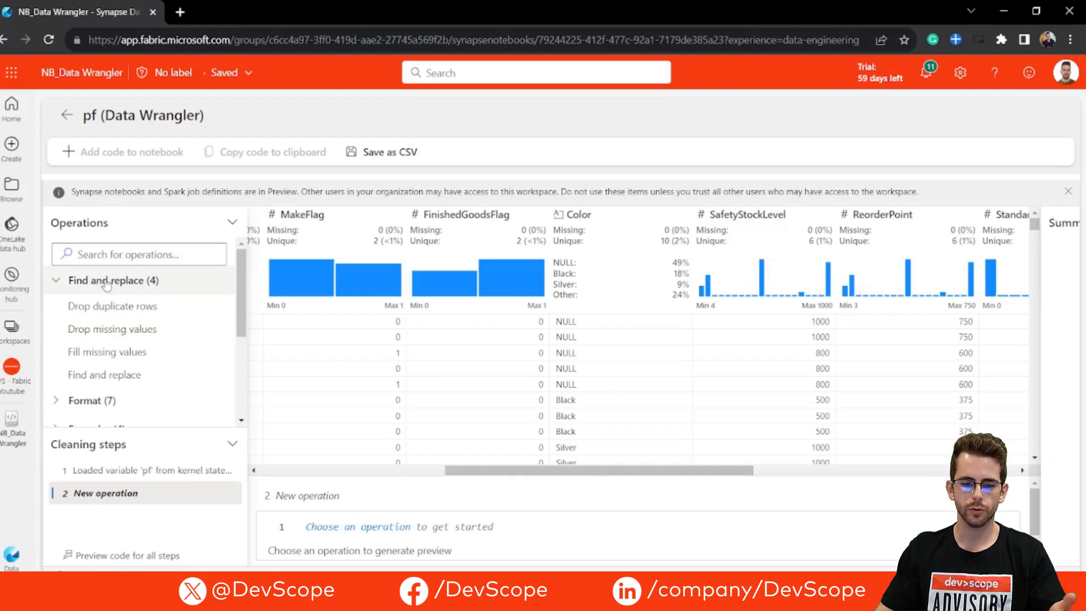
click(66, 286)
click(64, 320)
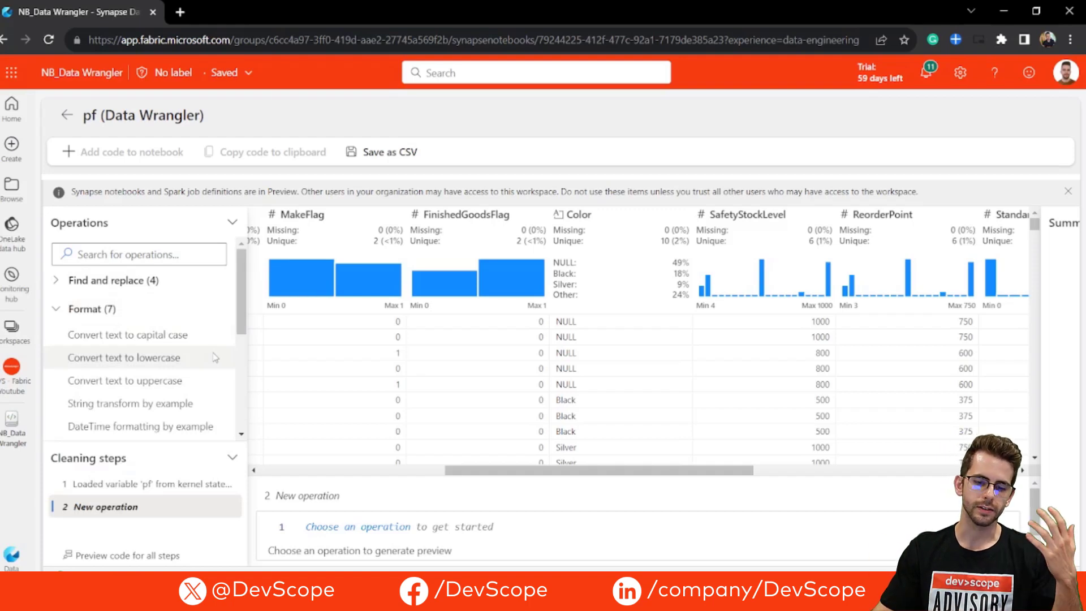
scroll(135, 373, down, 1)
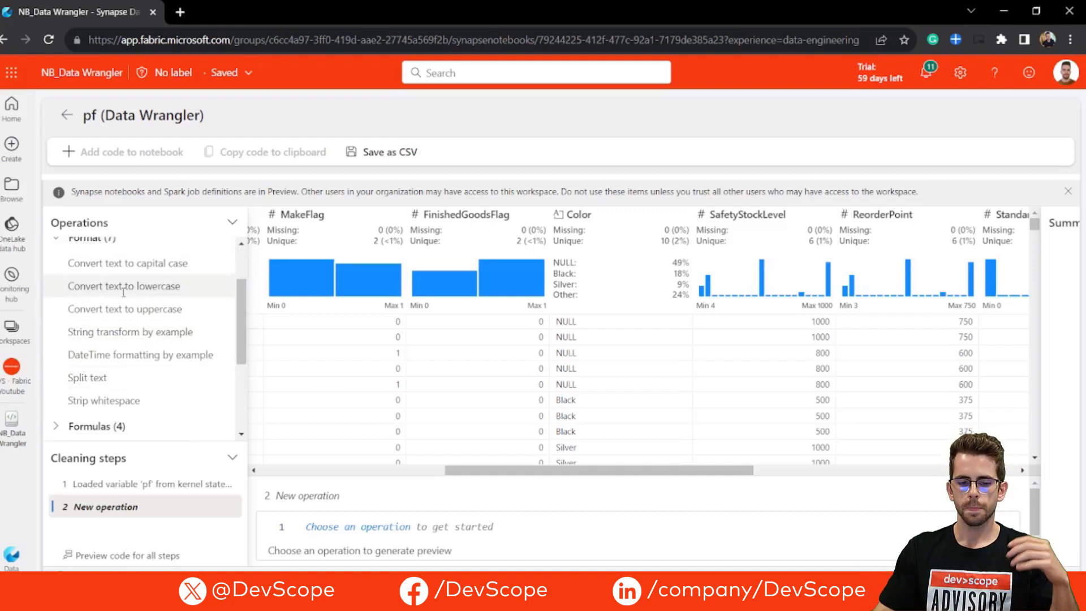
scroll(111, 348, down, 1)
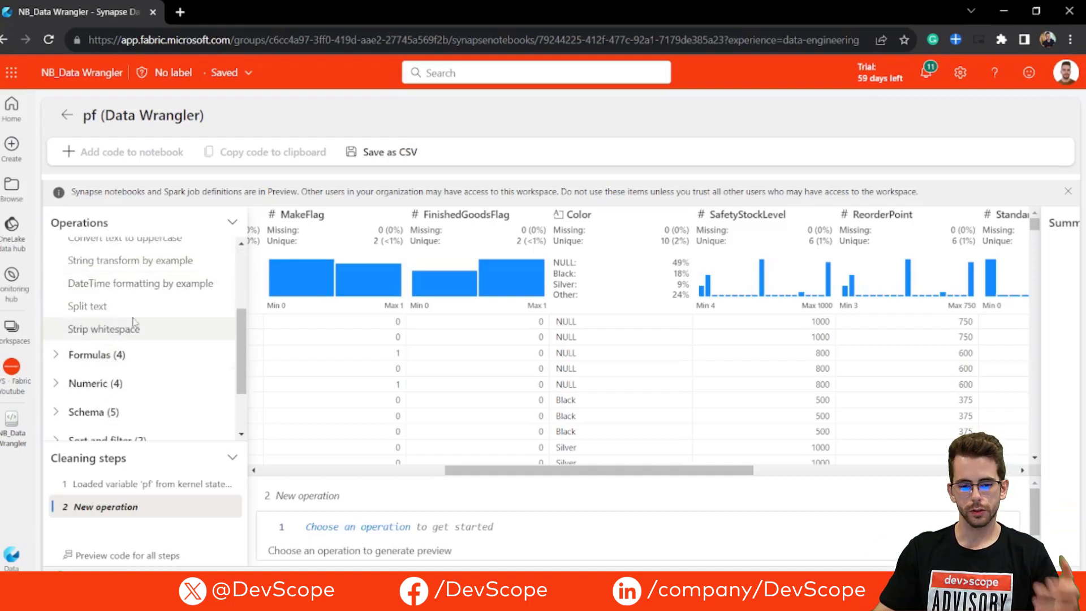
scroll(57, 317, down, 1)
click(56, 273)
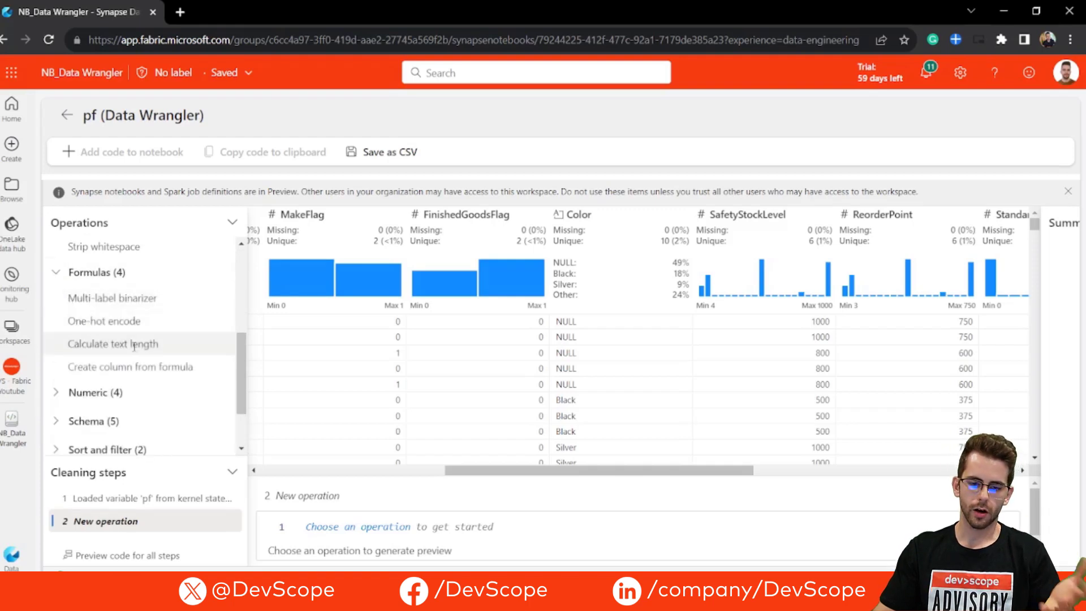
click(145, 396)
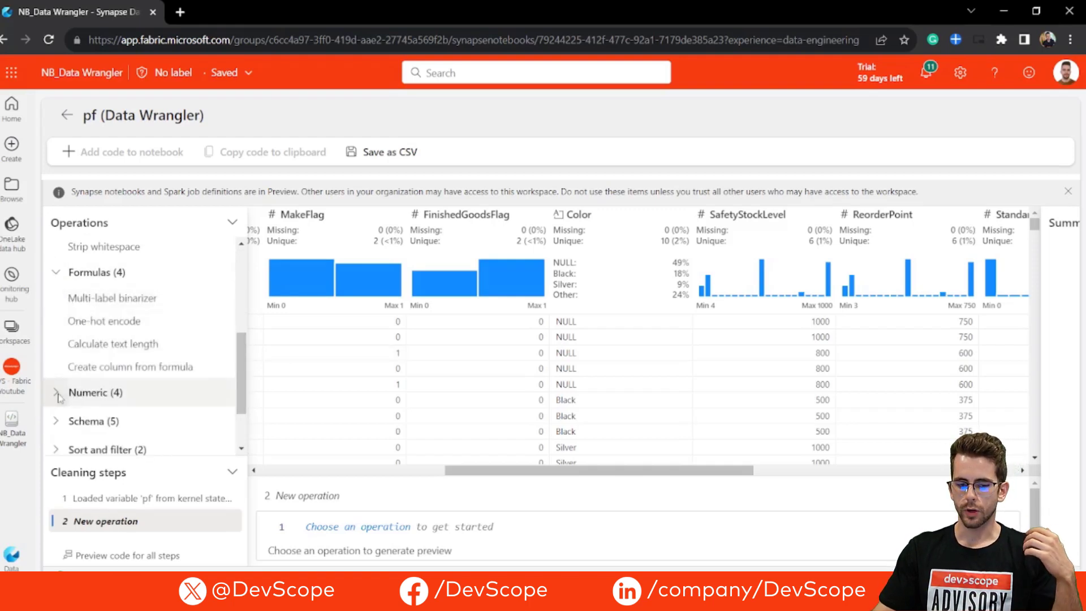
scroll(145, 396, down, 2)
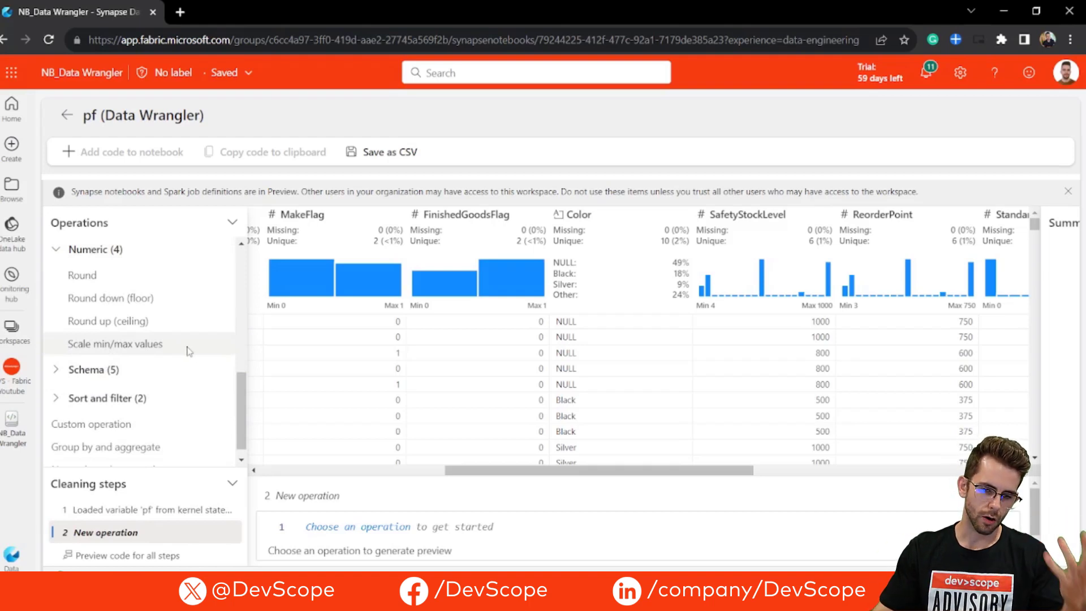
click(62, 370)
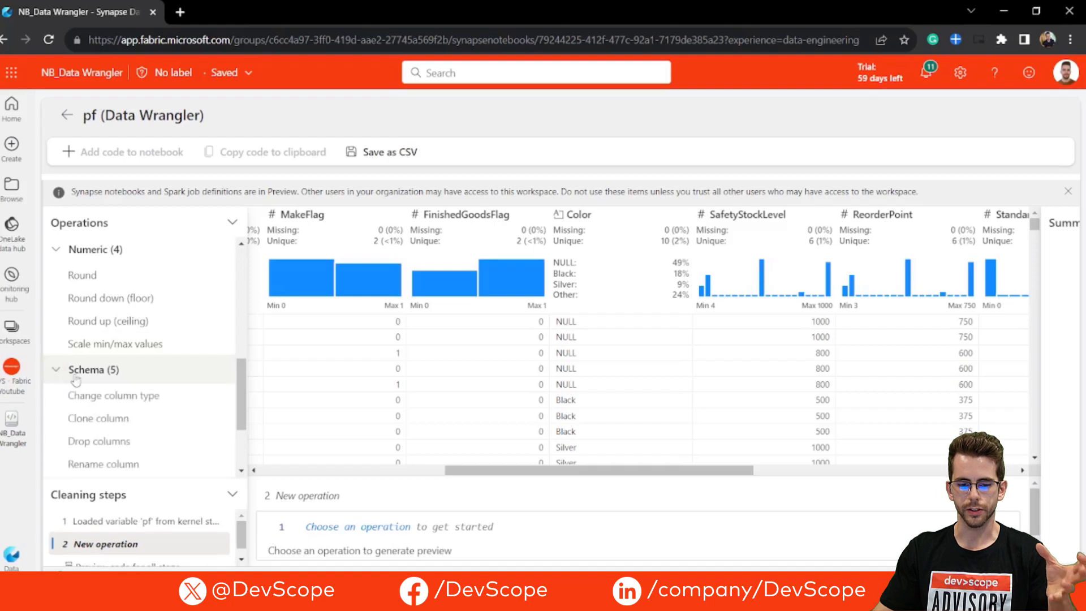
scroll(85, 373, down, 2)
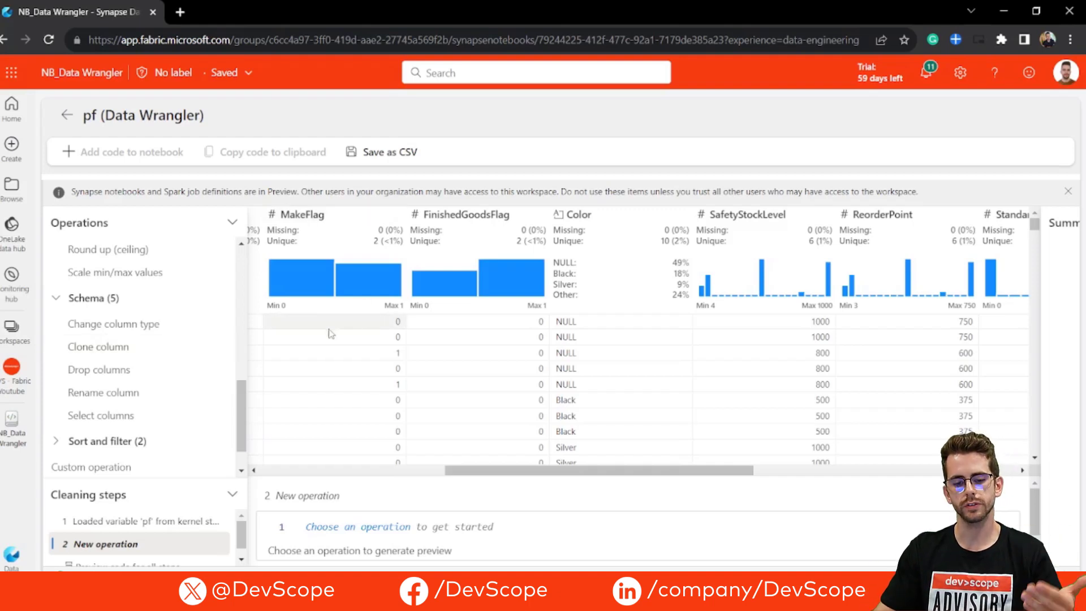
drag(242, 400, 240, 252)
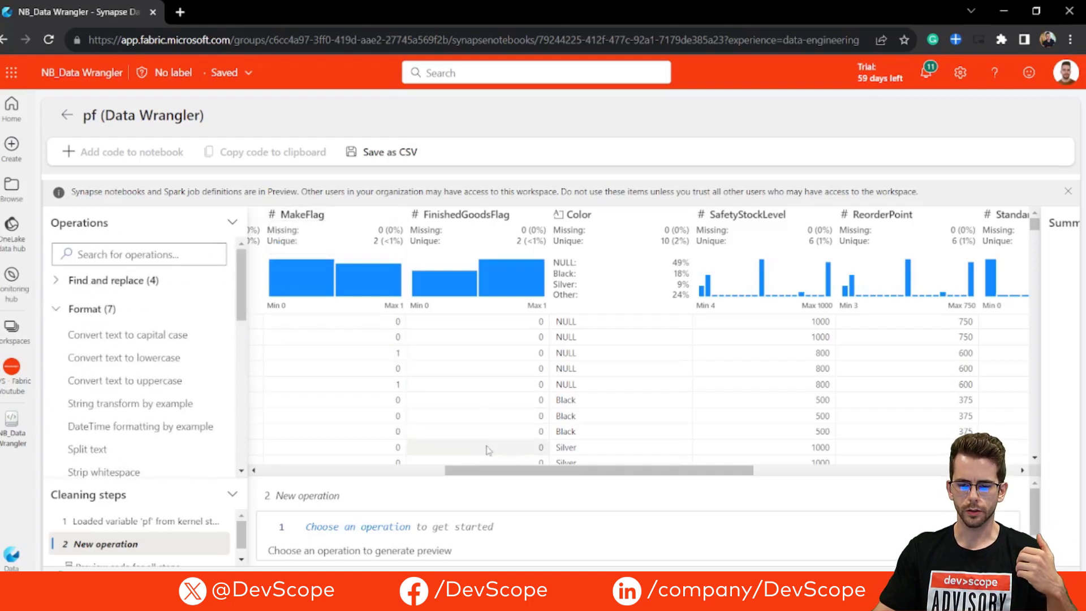
Step: Select the ProductNumber column, search the operations for "split" and start a Split text operation on it
drag(454, 471, 268, 472)
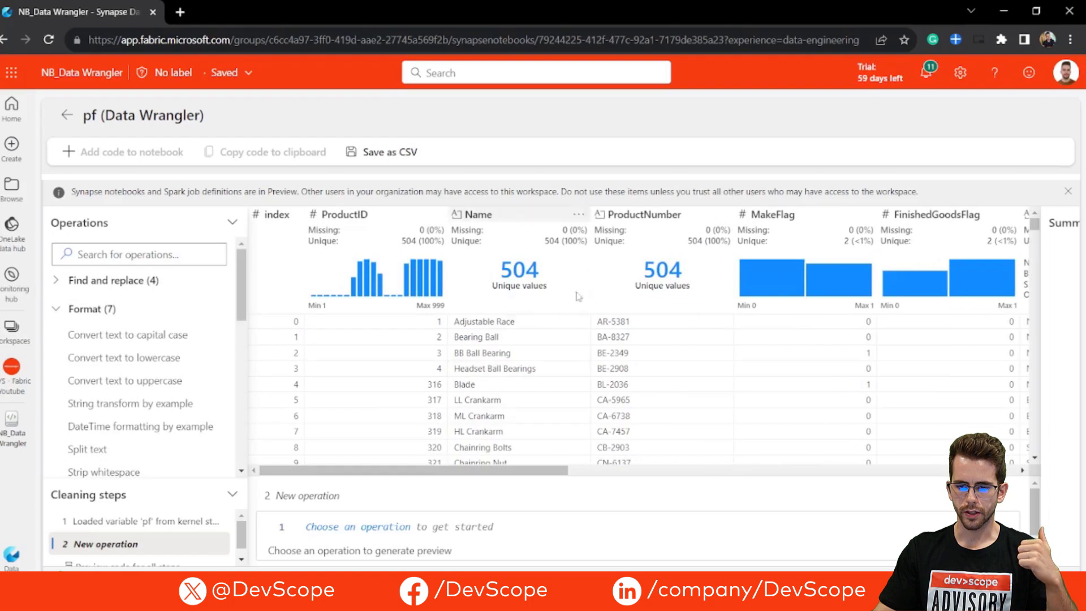
click(651, 215)
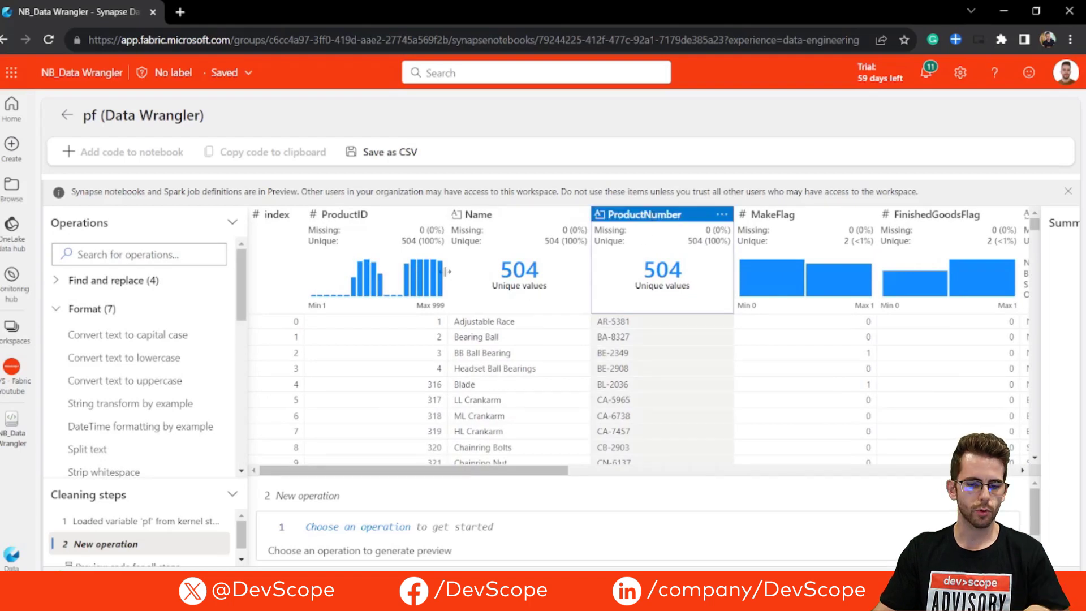
click(92, 309)
click(123, 255)
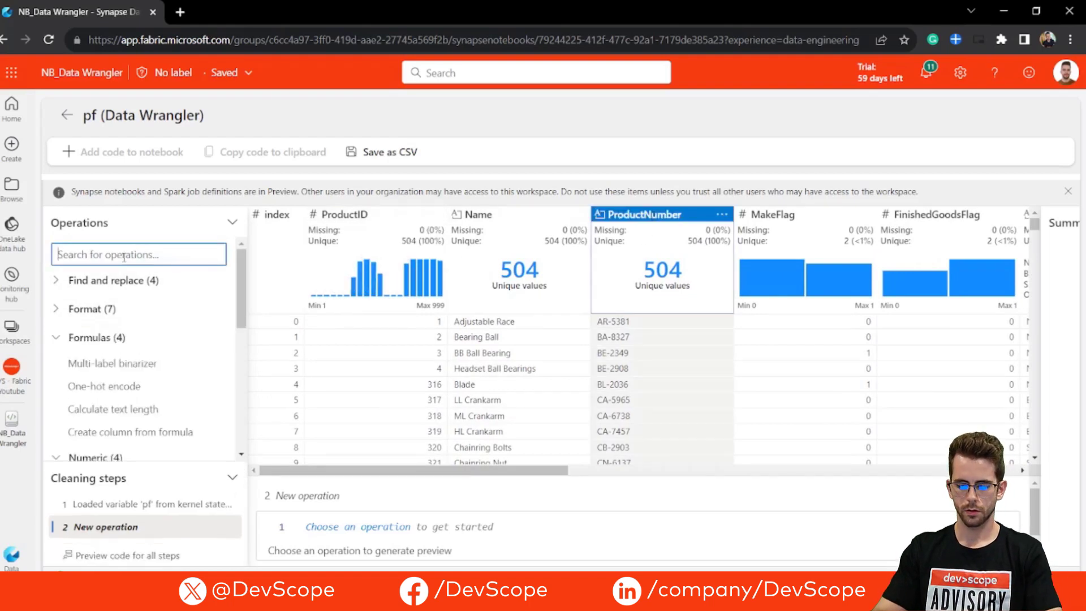
text(split)
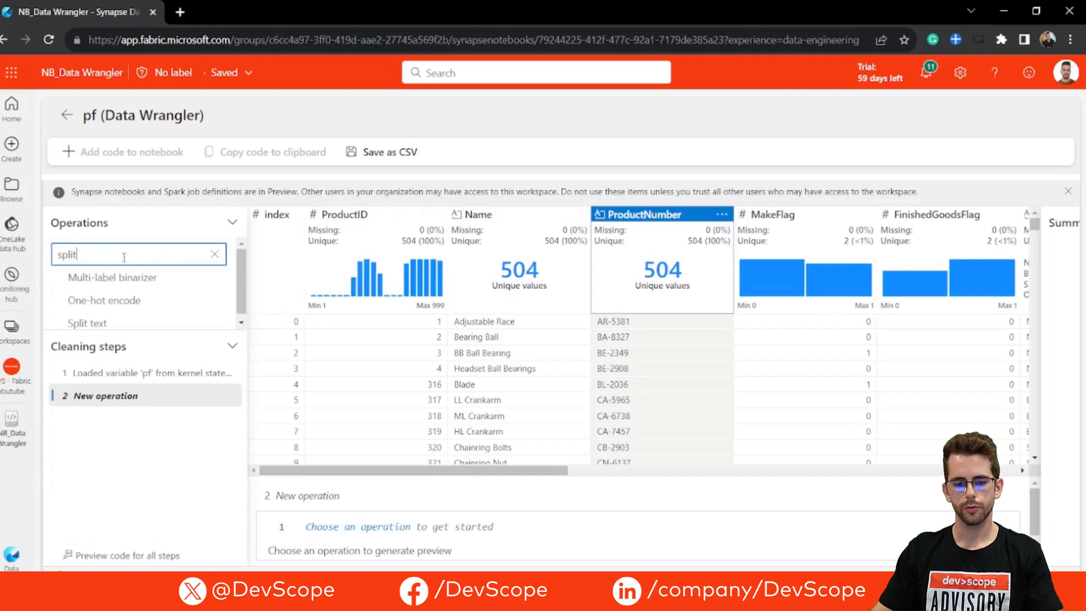
click(126, 327)
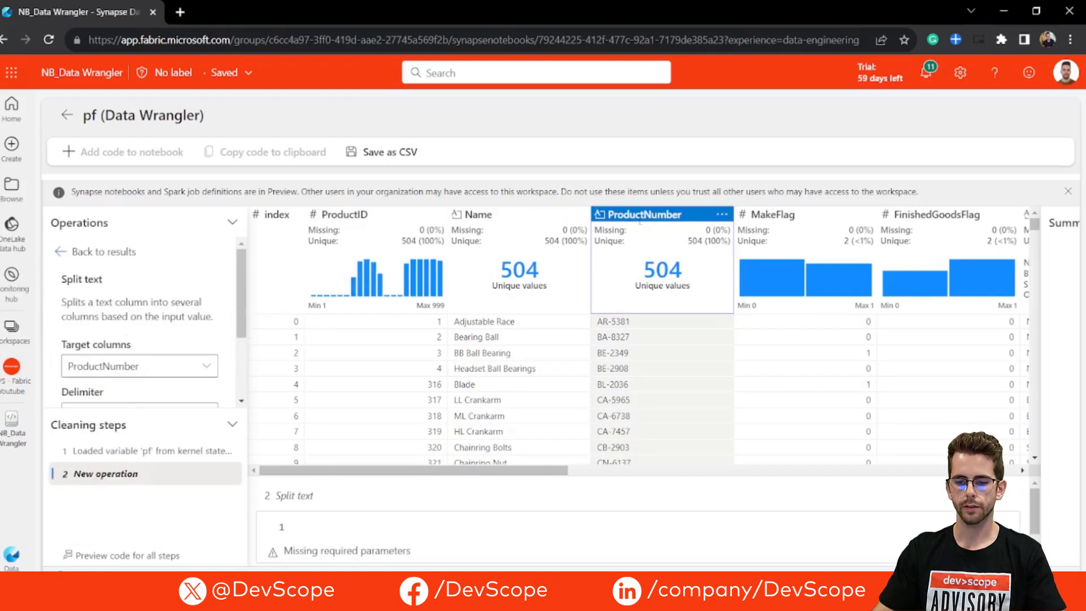
Step: Set "-" as the delimiter for splitting the ProductNumber column and apply the Split text operation
scroll(145, 339, down, 1)
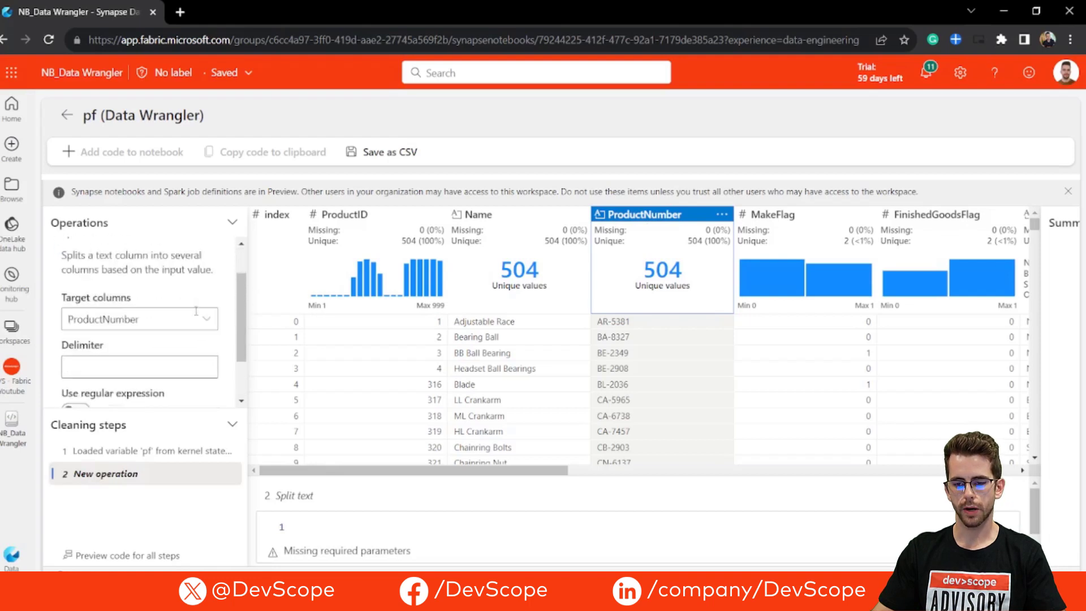
scroll(136, 322, down, 1)
click(100, 345)
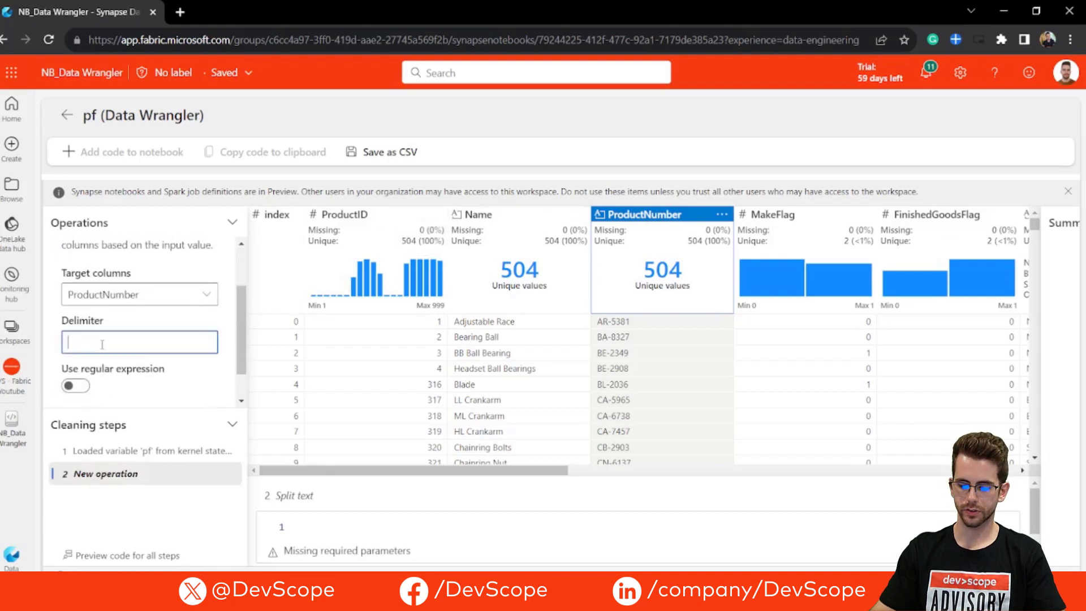
text(-)
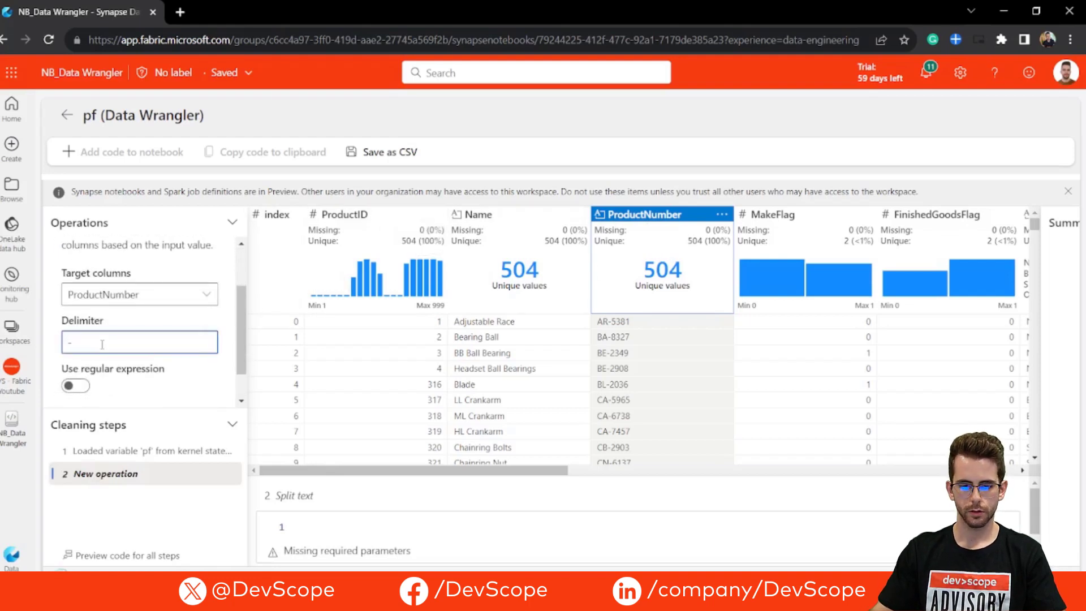
scroll(136, 352, down, 2)
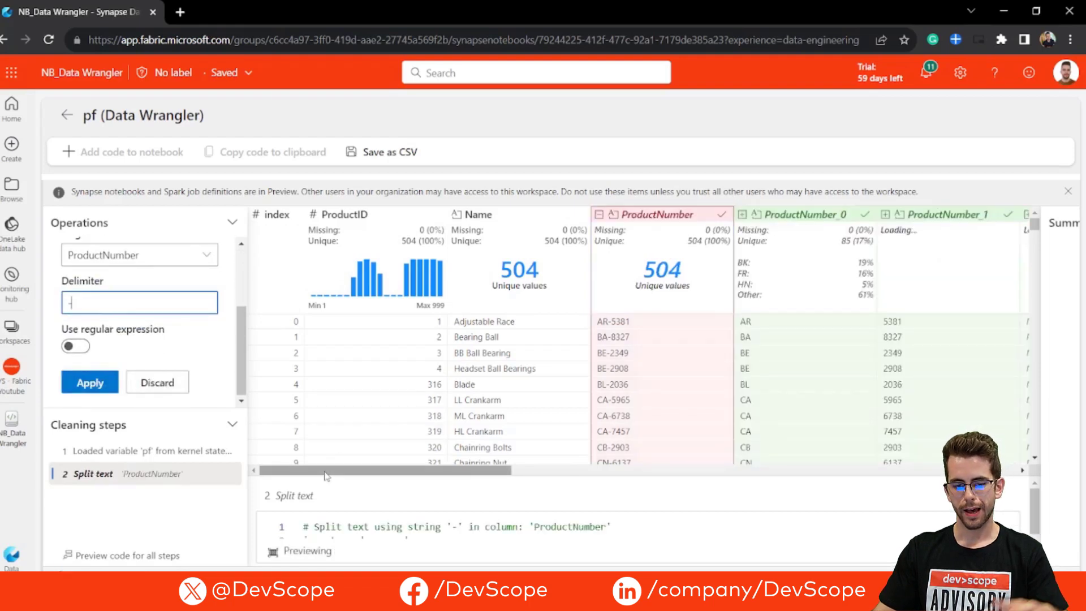
drag(325, 474, 405, 475)
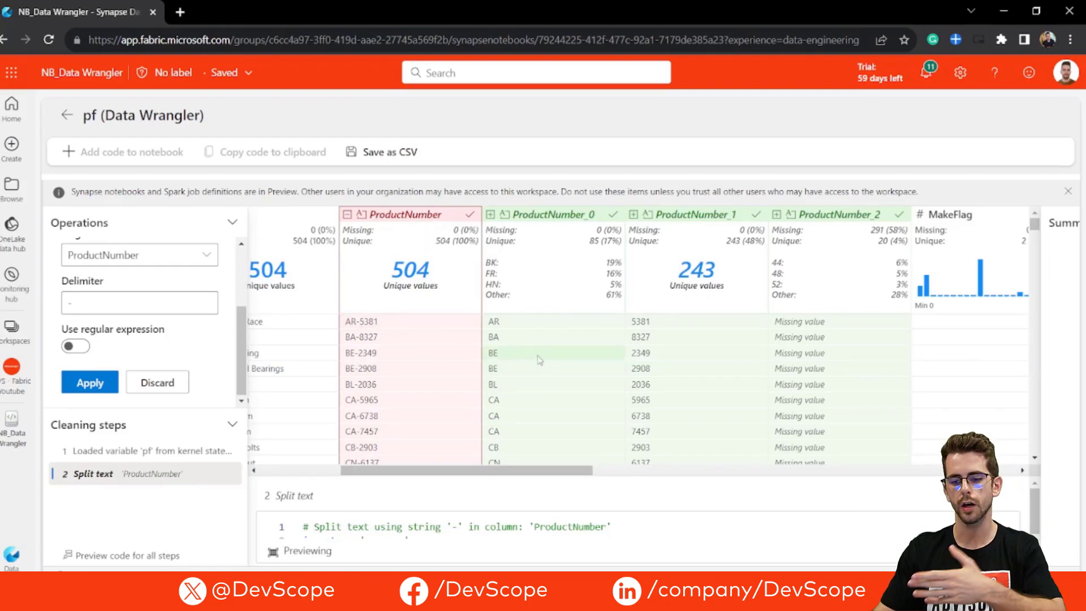
click(105, 384)
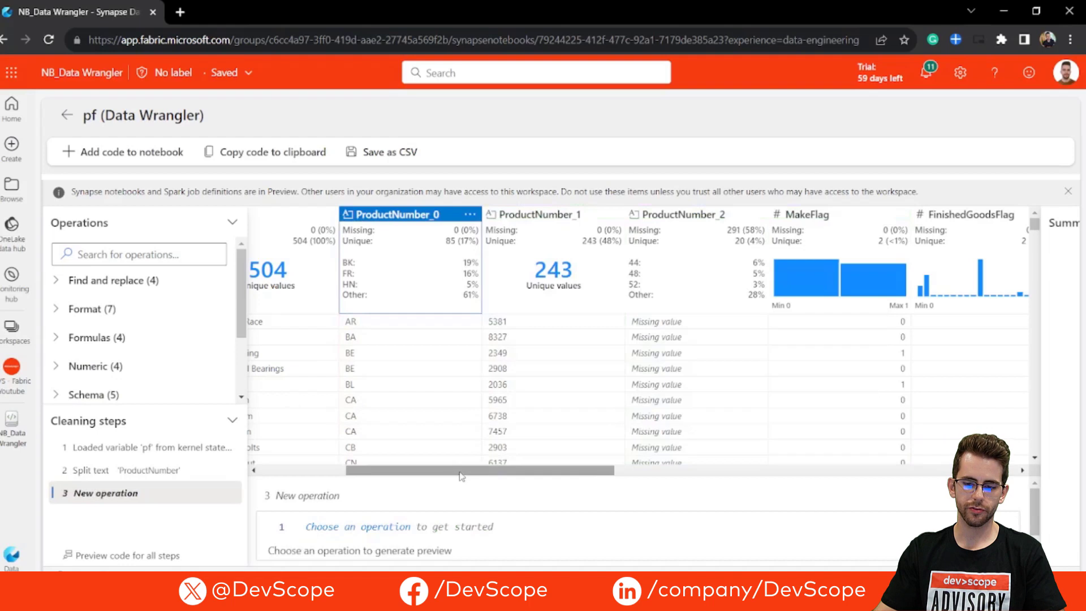
Step: Enlarge the code preview, inspect the code generated for the Split text cleaning step and return to the new operation
drag(462, 473, 455, 475)
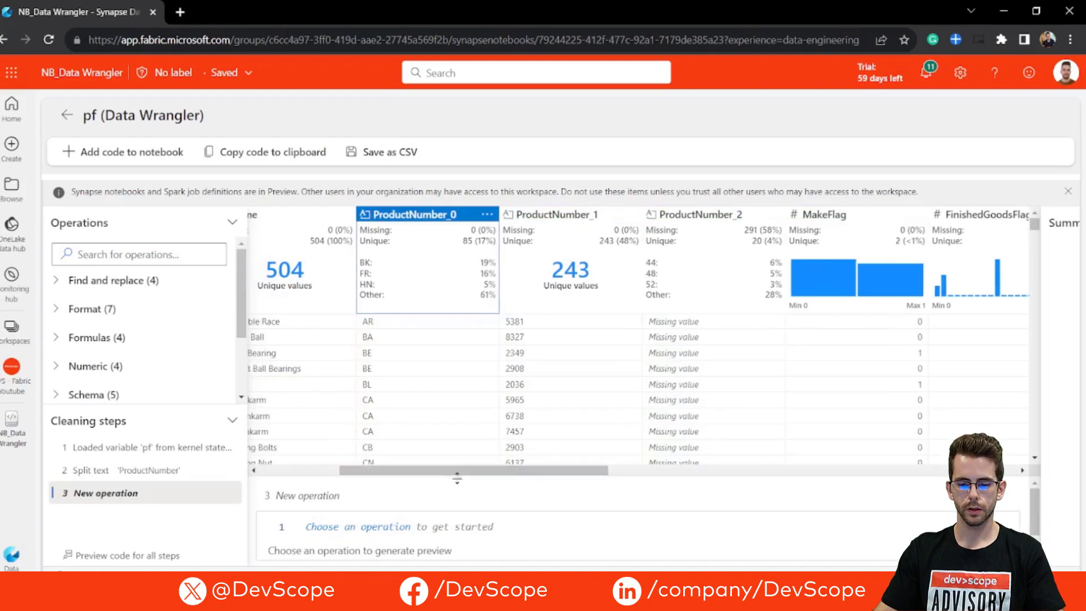
drag(457, 479, 456, 364)
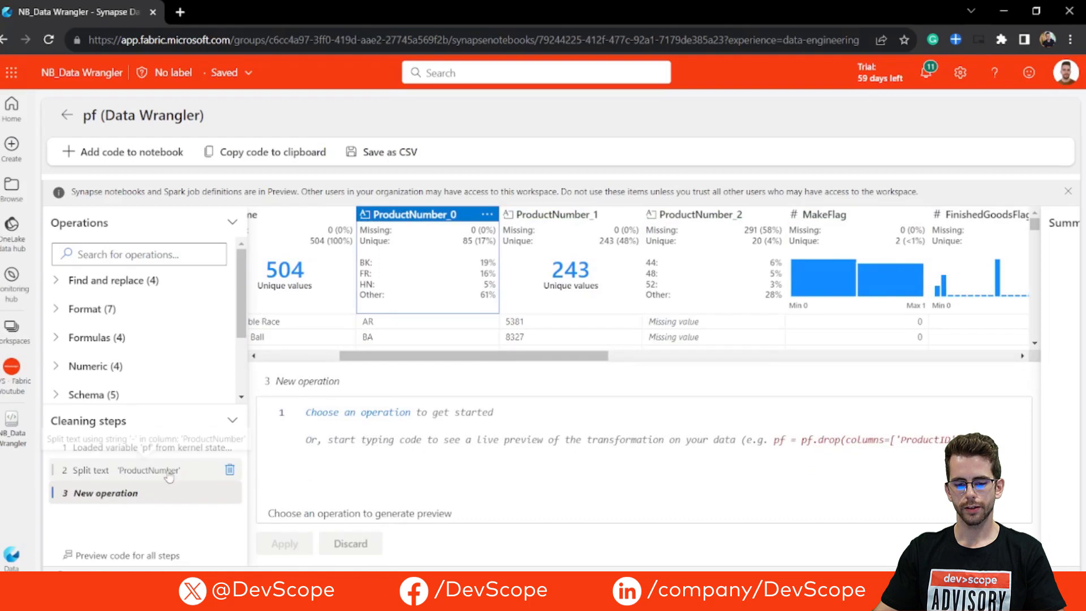
click(107, 474)
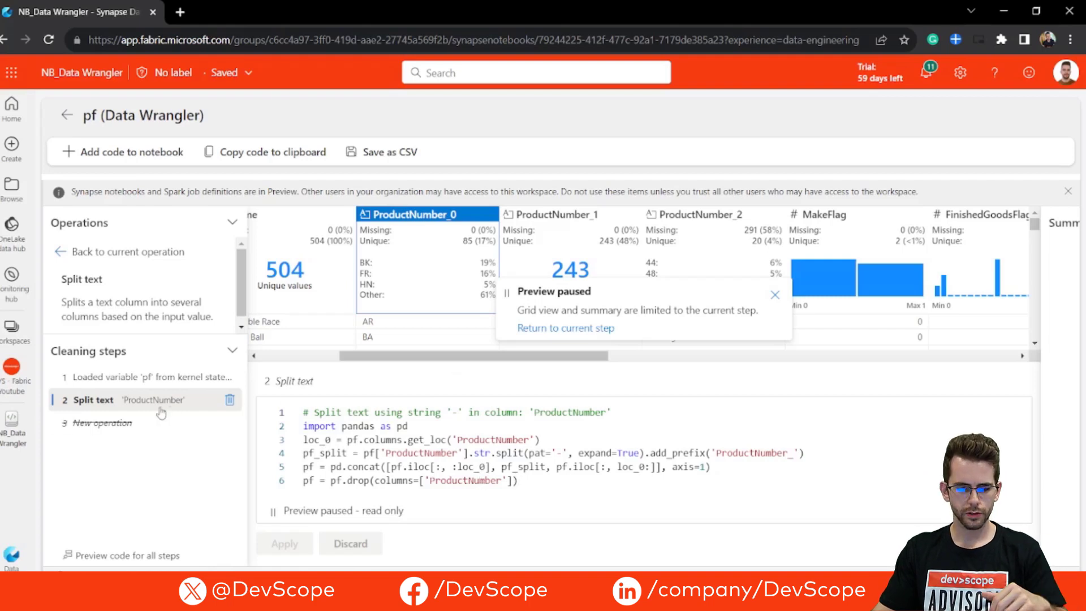
click(141, 424)
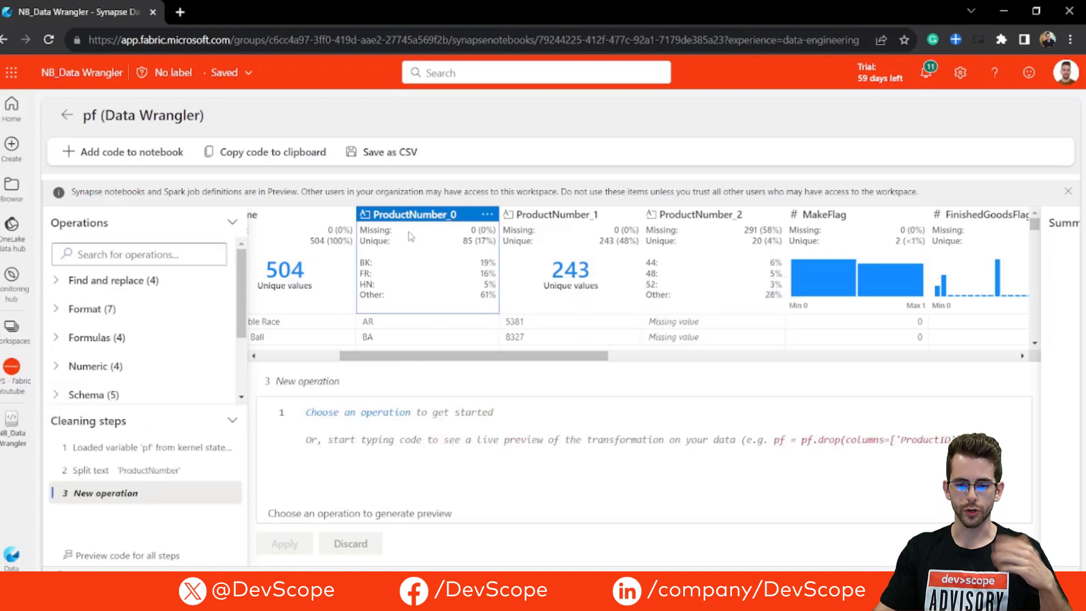
Step: Find the Rename column operation and use it to rename ProductNumber_0 to ProductArea
key(Caps_Lock)
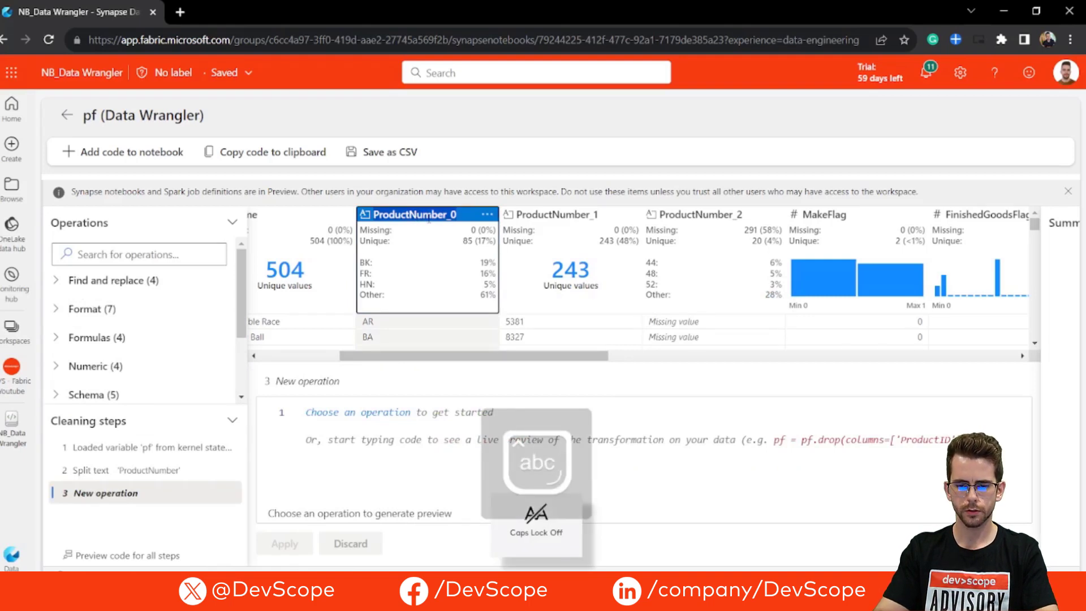
click(110, 254)
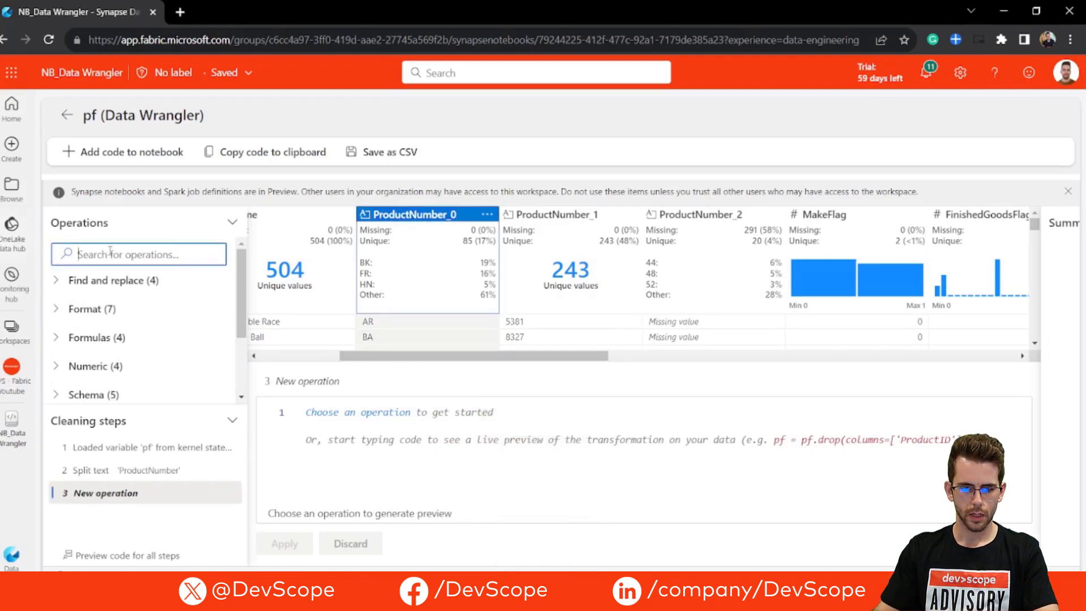
text(rename)
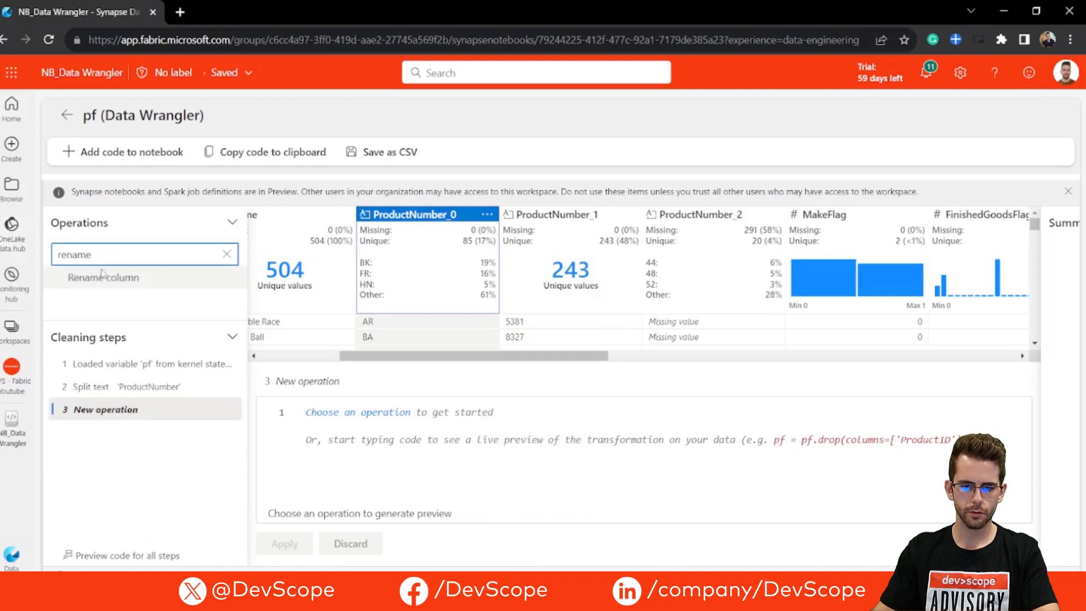
click(103, 277)
scroll(163, 358, down, 2)
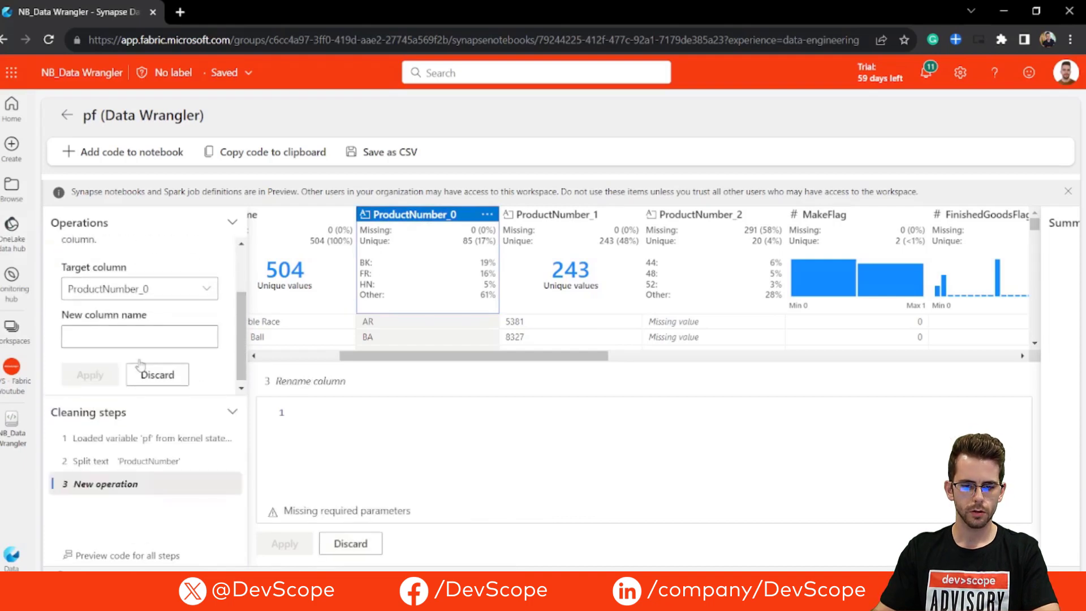
click(103, 284)
click(103, 285)
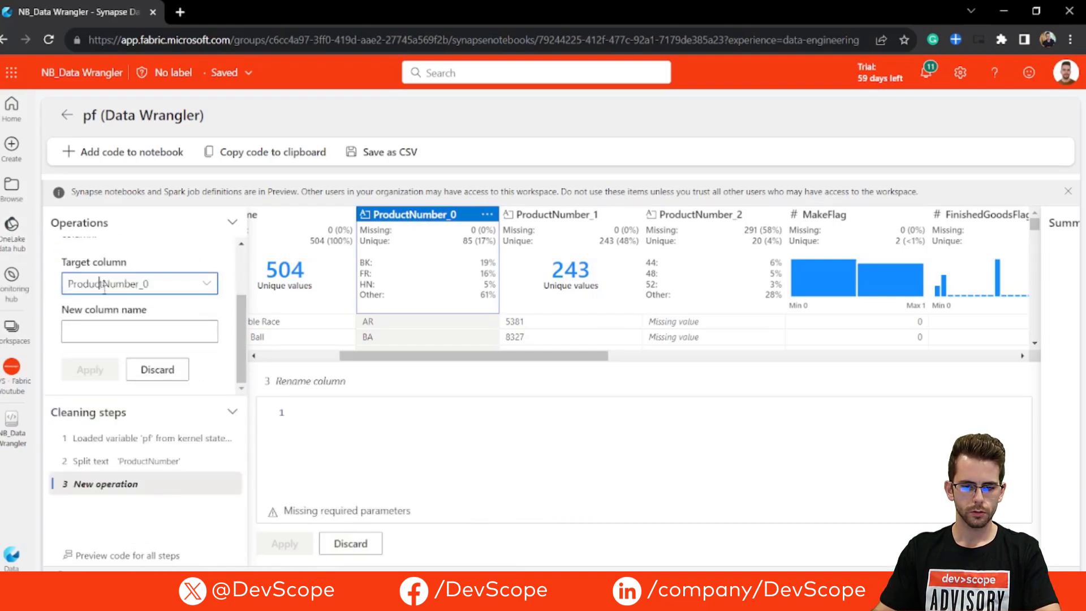
drag(103, 288, 60, 299)
key(ctrl+c)
click(114, 335)
key(ctrl+v)
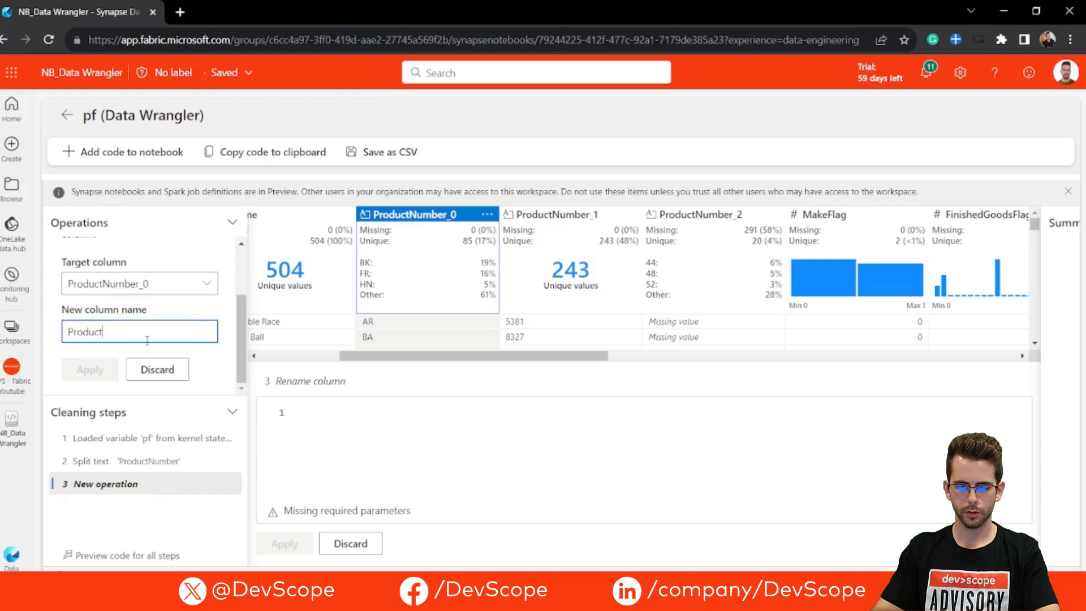
key(Caps_Lock)
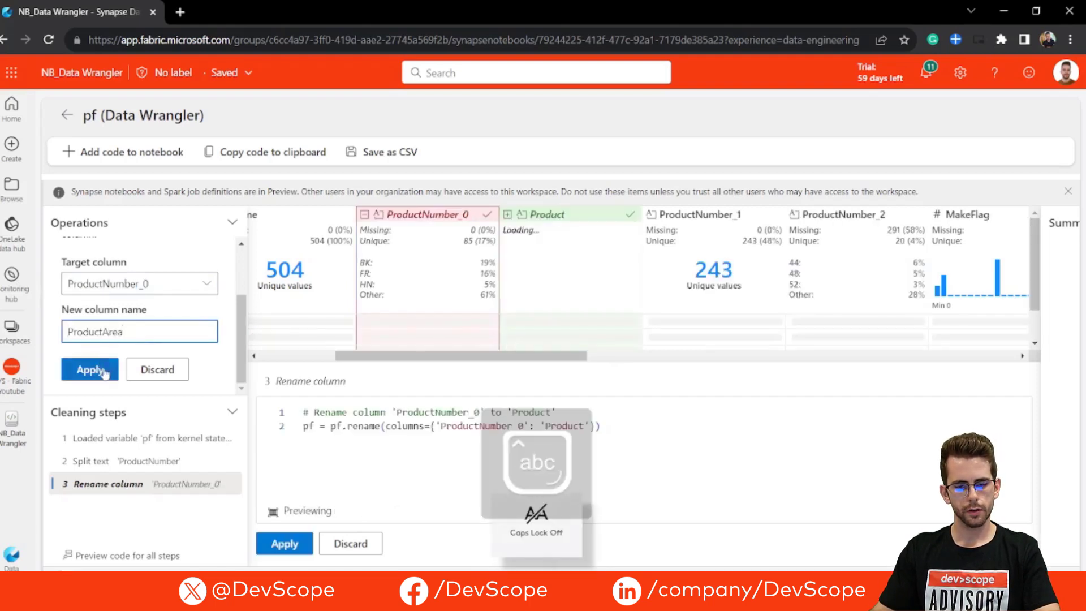
click(105, 372)
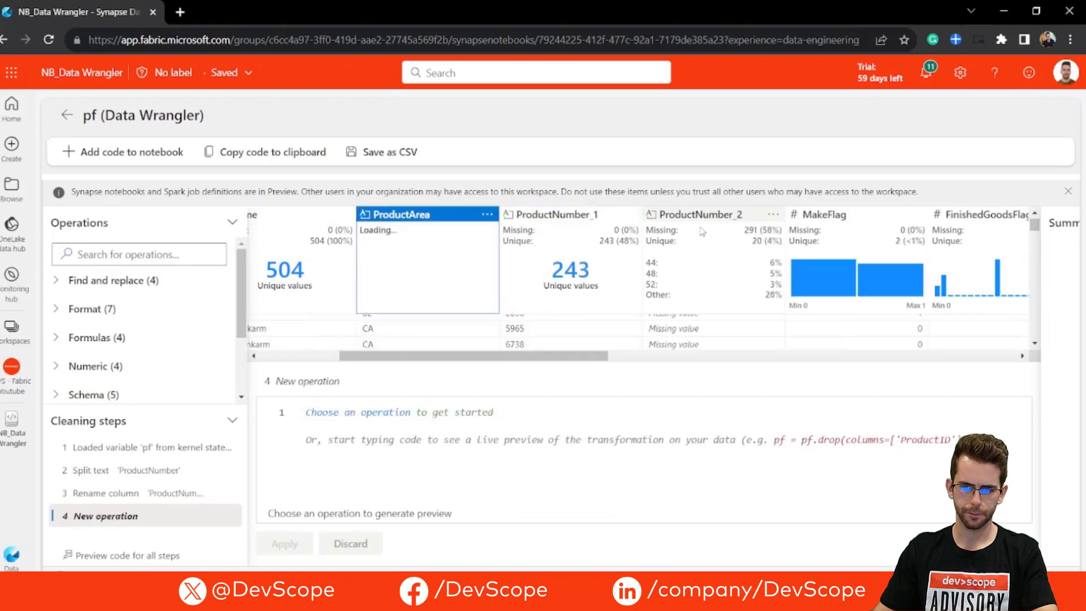
Step: Rename the ProductNumber_1 column to ProductNumber with the Rename column operation
click(582, 216)
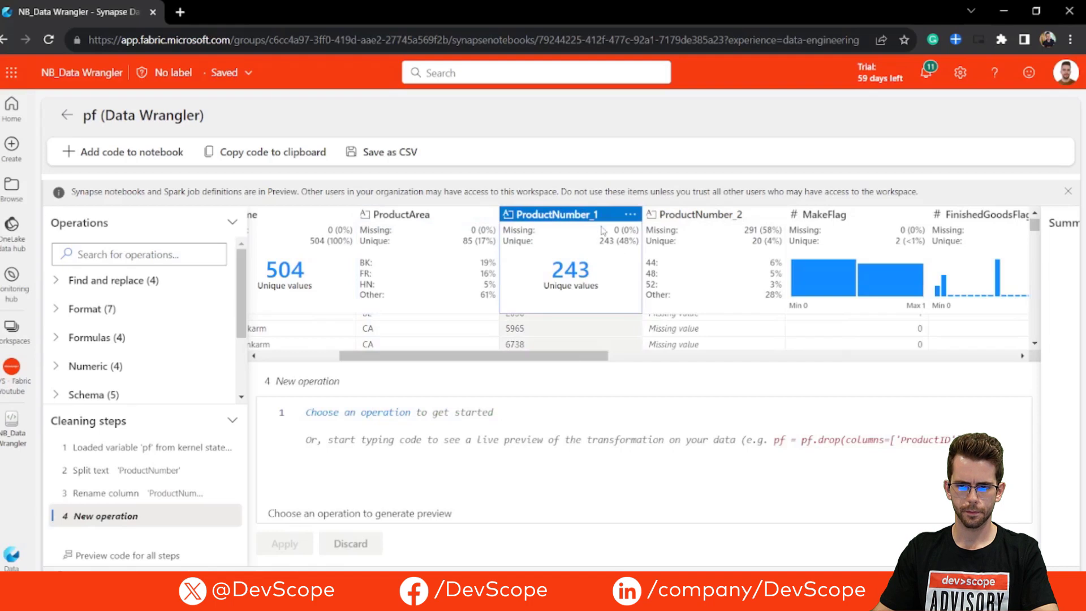
click(105, 253)
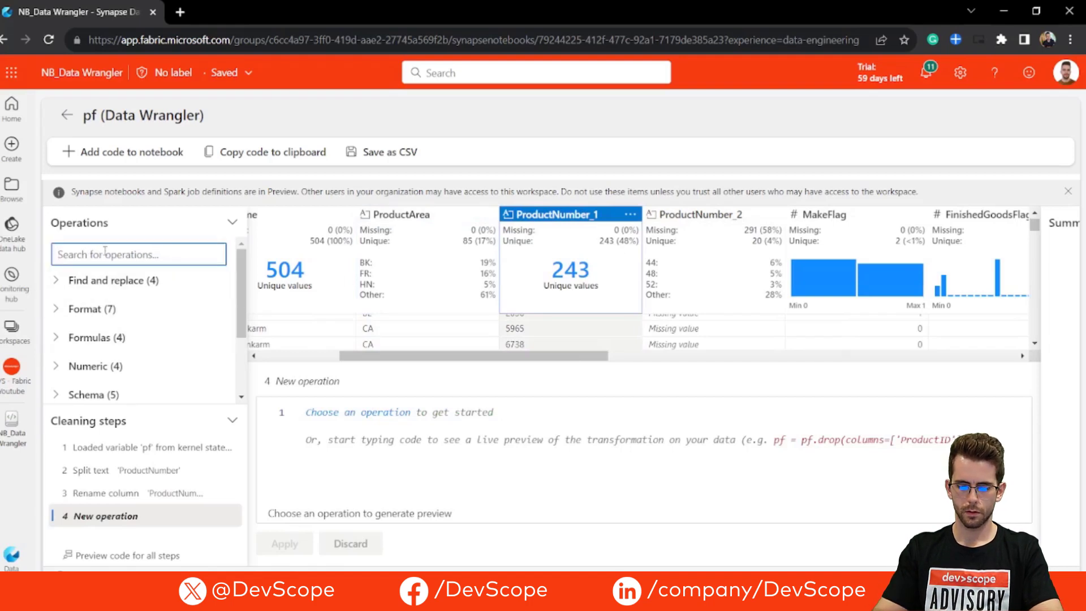
text(rename)
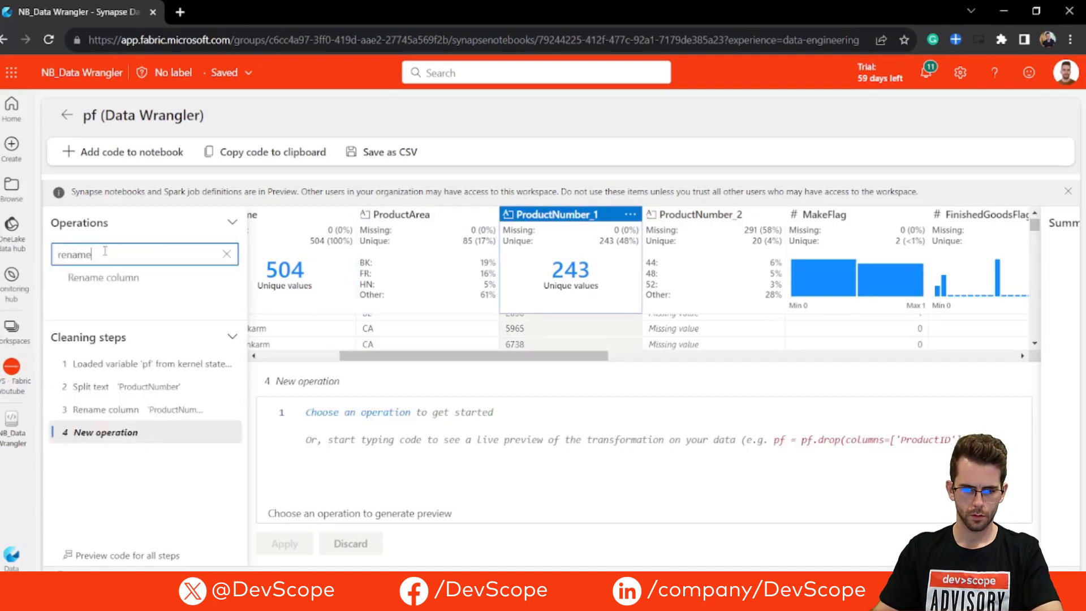
click(103, 278)
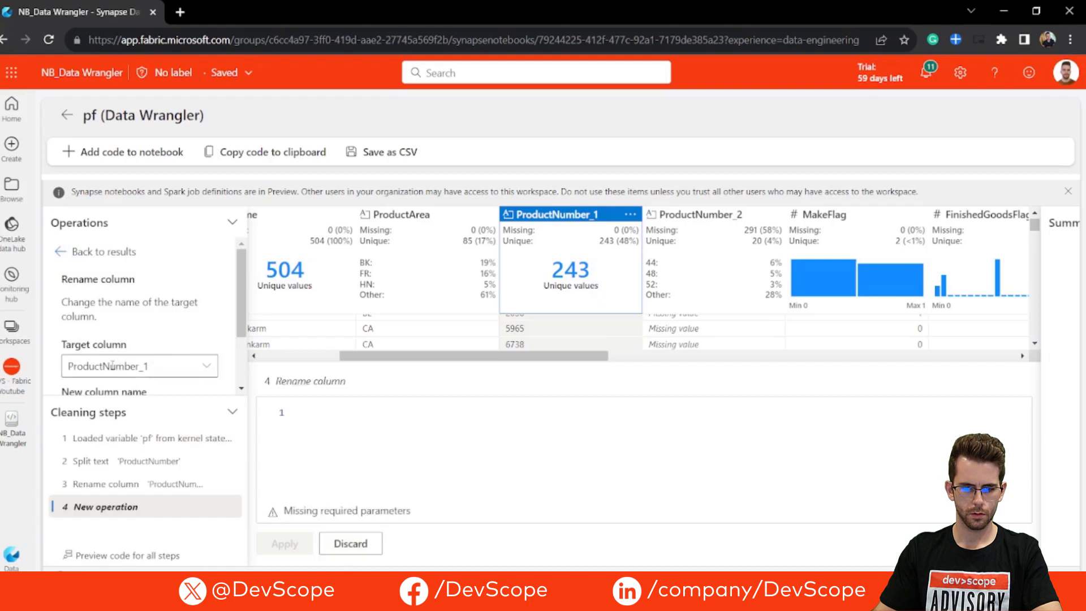
scroll(112, 366, down, 2)
drag(150, 284, 46, 293)
key(ctrl+c)
click(148, 333)
key(ctrl+v)
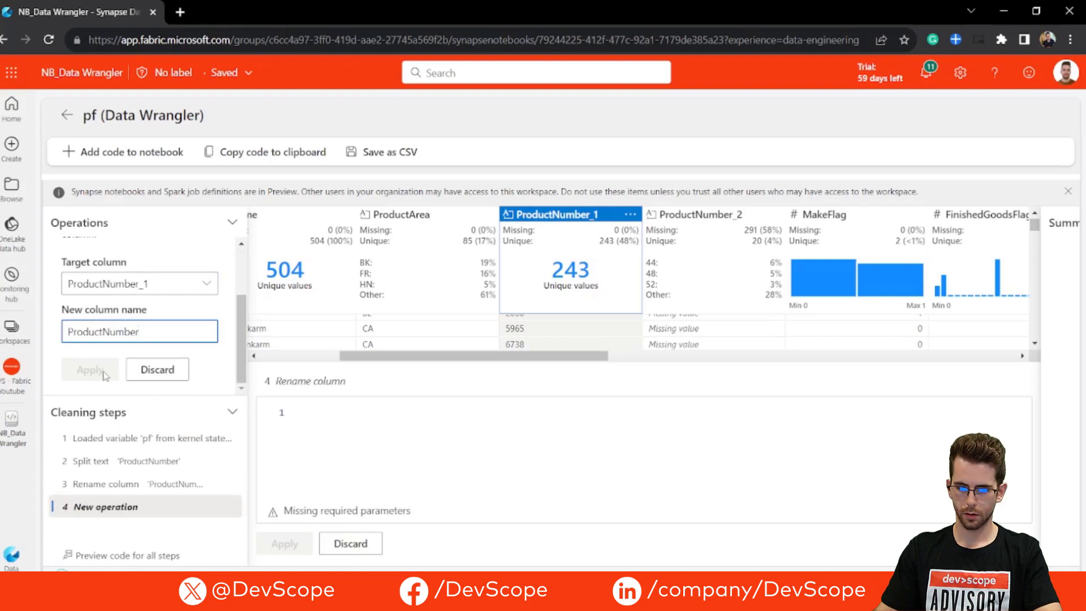
click(90, 370)
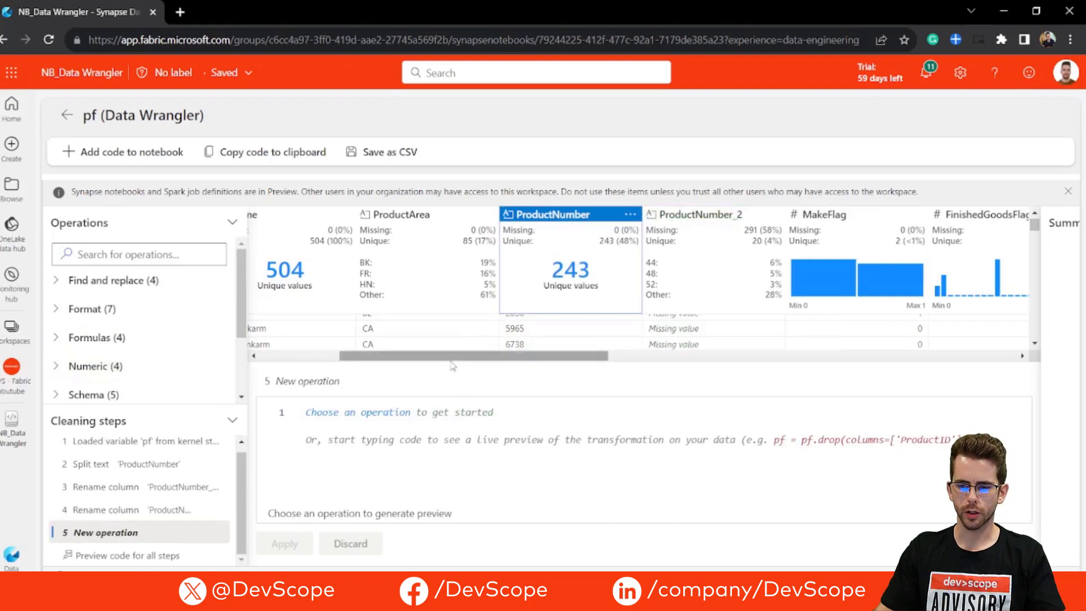
Step: Shrink the code preview to give the data grid more rows around the FinishedGoodsFlag column
drag(456, 357, 576, 356)
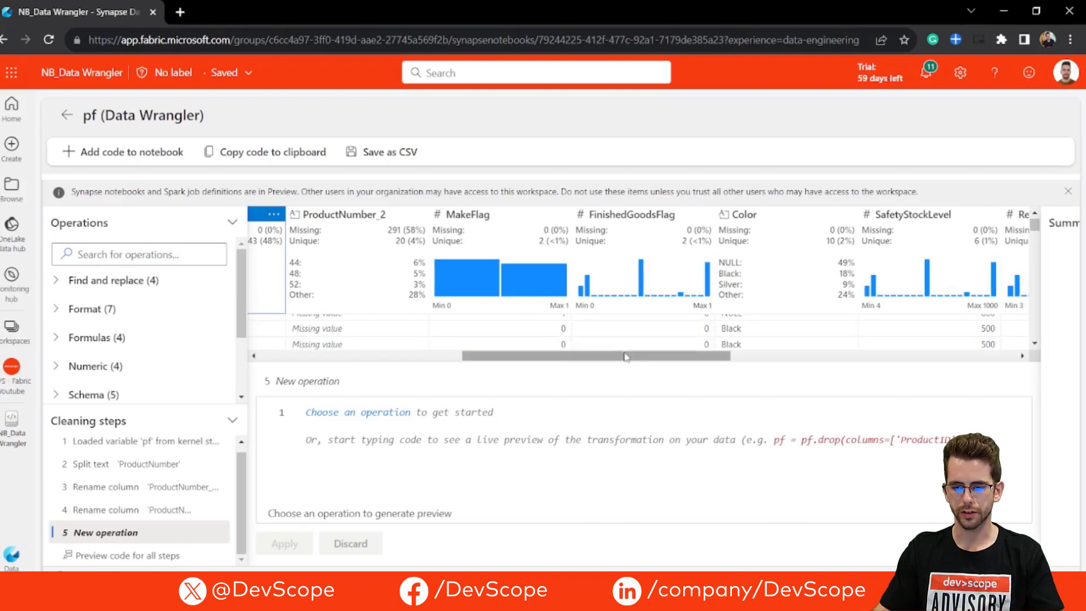
drag(608, 366, 673, 450)
mouse_move(655, 281)
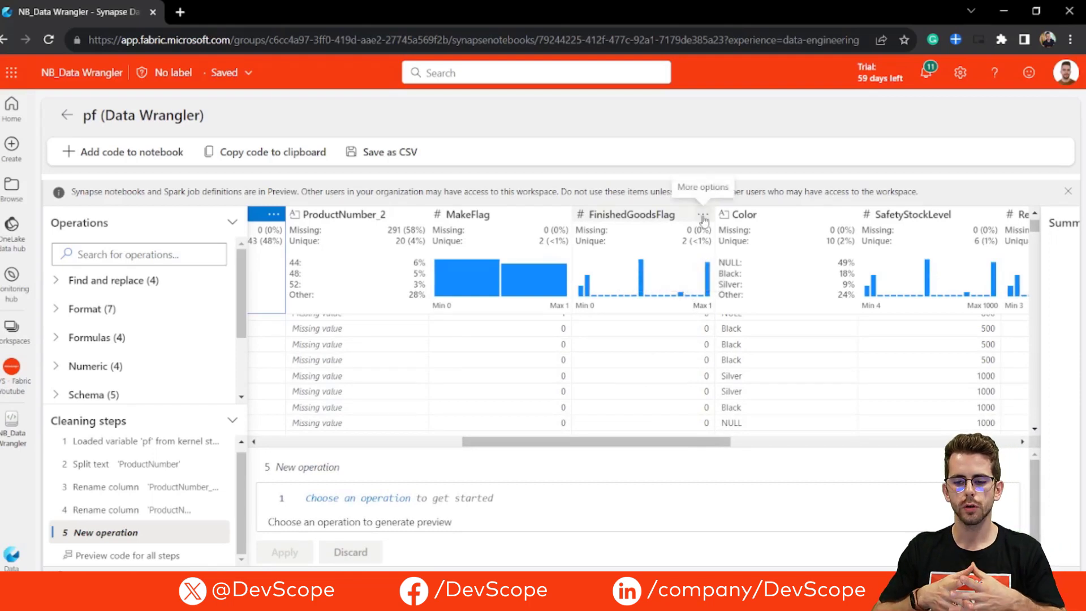
Step: Filter the table on the FinishedGoodsFlag column, keeping matching rows equal to 1, and apply the operation
click(623, 217)
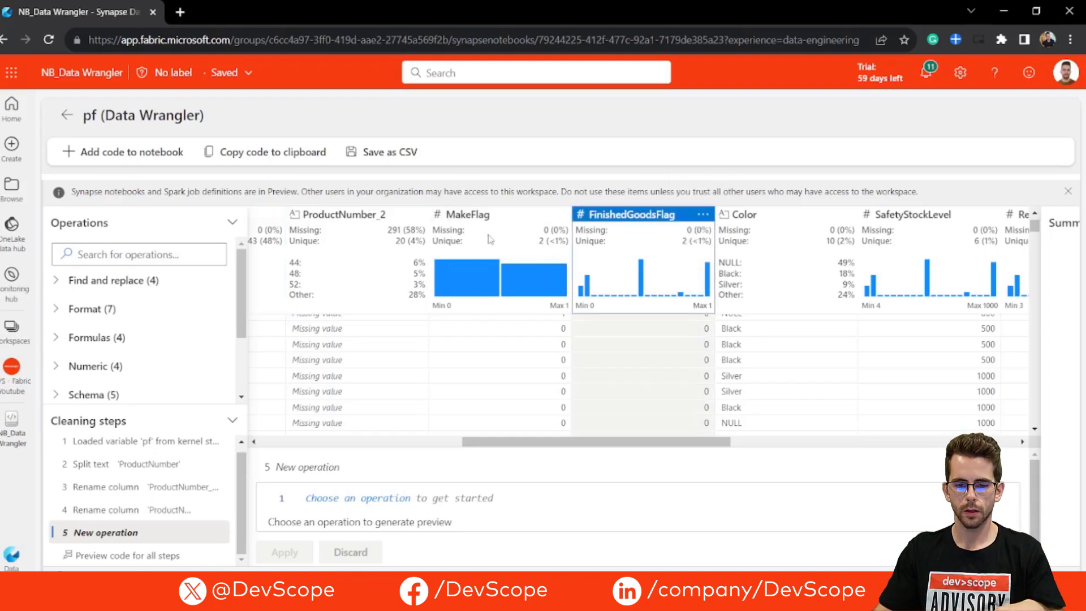
click(176, 255)
text(filter)
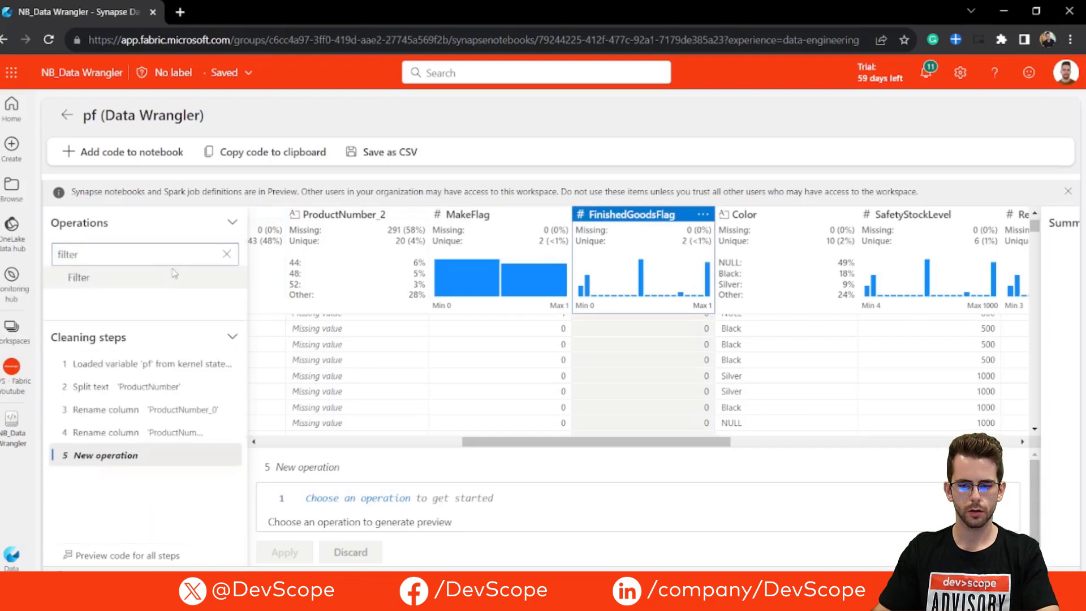
click(79, 278)
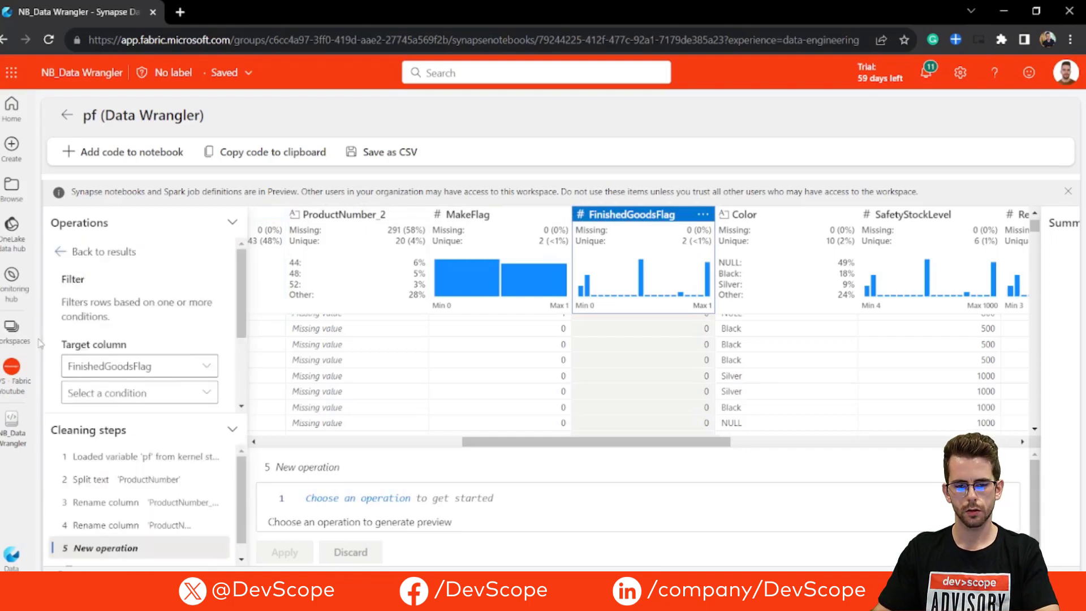
scroll(119, 322, down, 2)
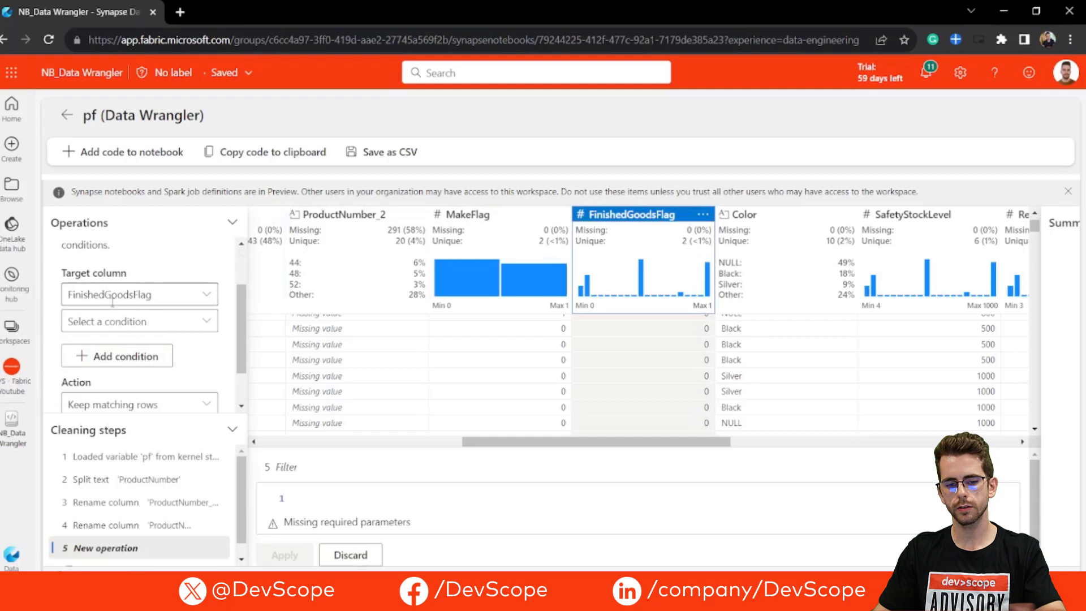
scroll(136, 285, down, 1)
click(143, 267)
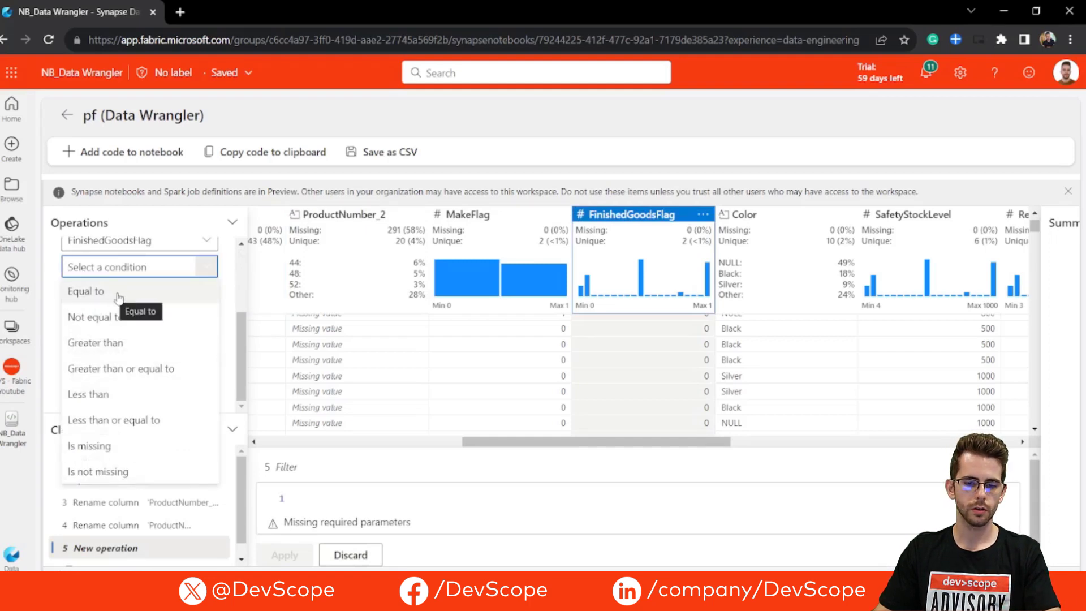
click(119, 292)
click(121, 294)
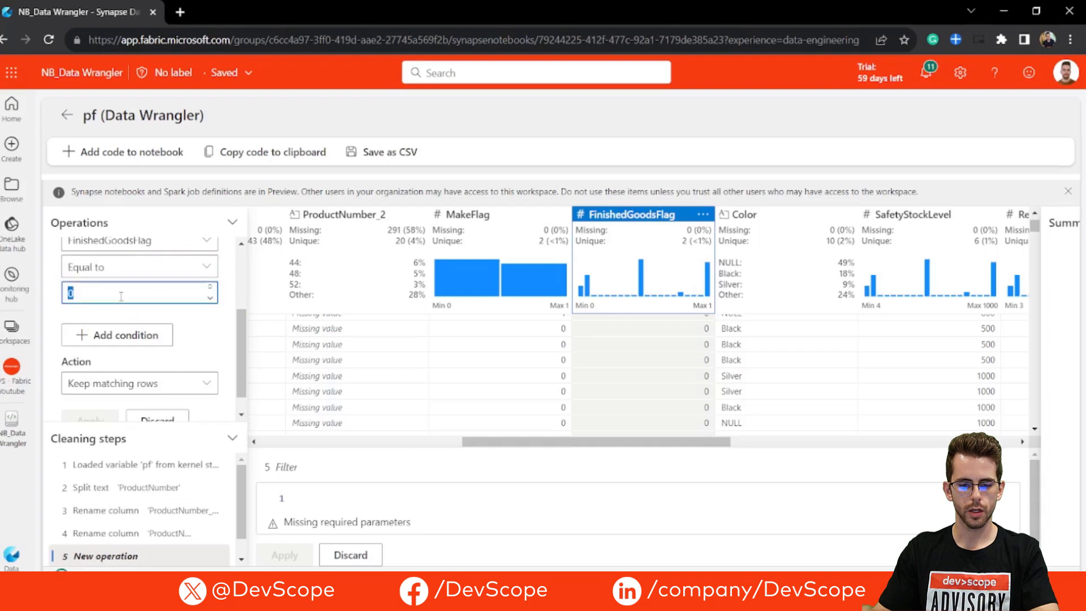
text(1)
scroll(99, 396, down, 1)
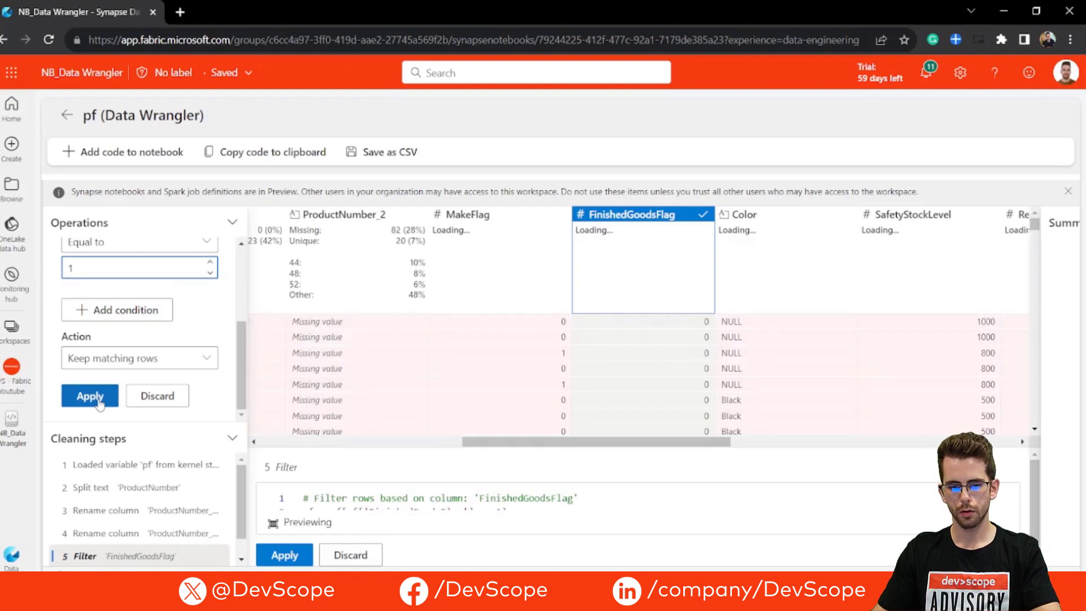
click(99, 398)
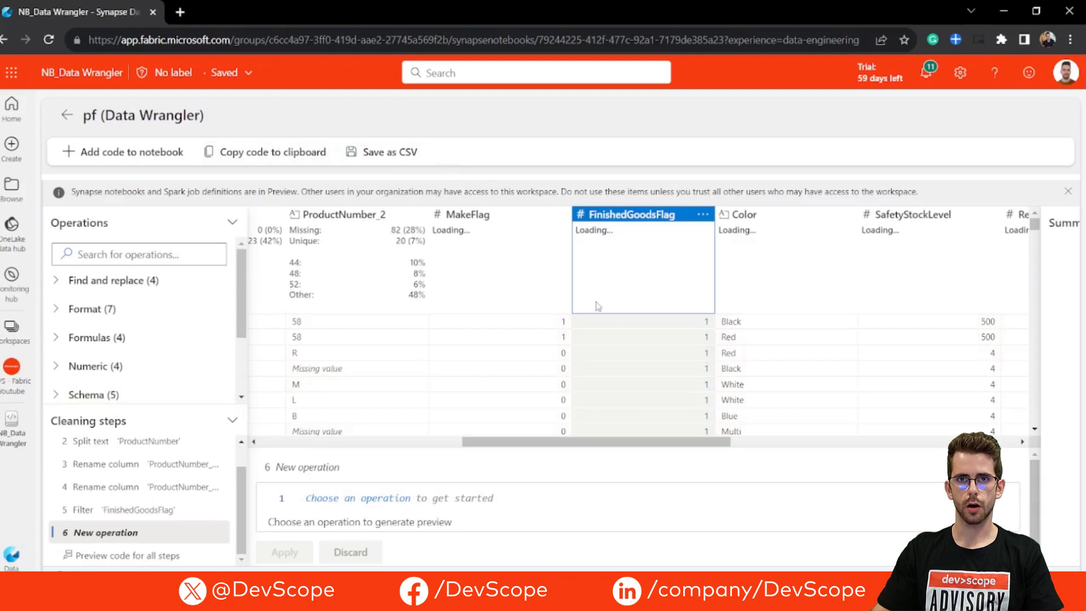
Step: Replace null with 0 in the Size column using the Find and replace operation, and apply it
drag(604, 438, 874, 435)
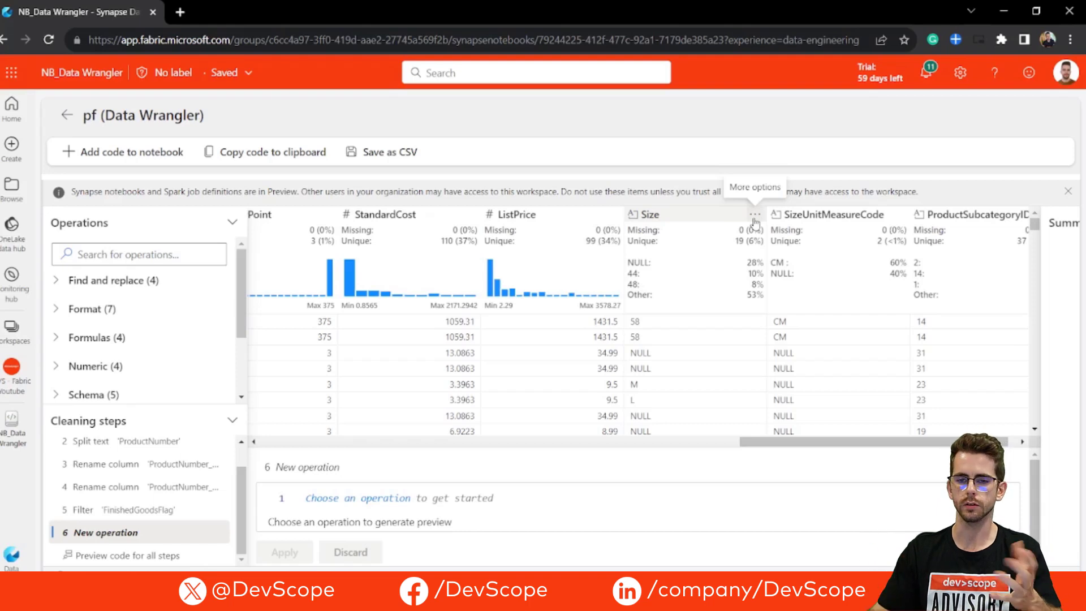
click(673, 215)
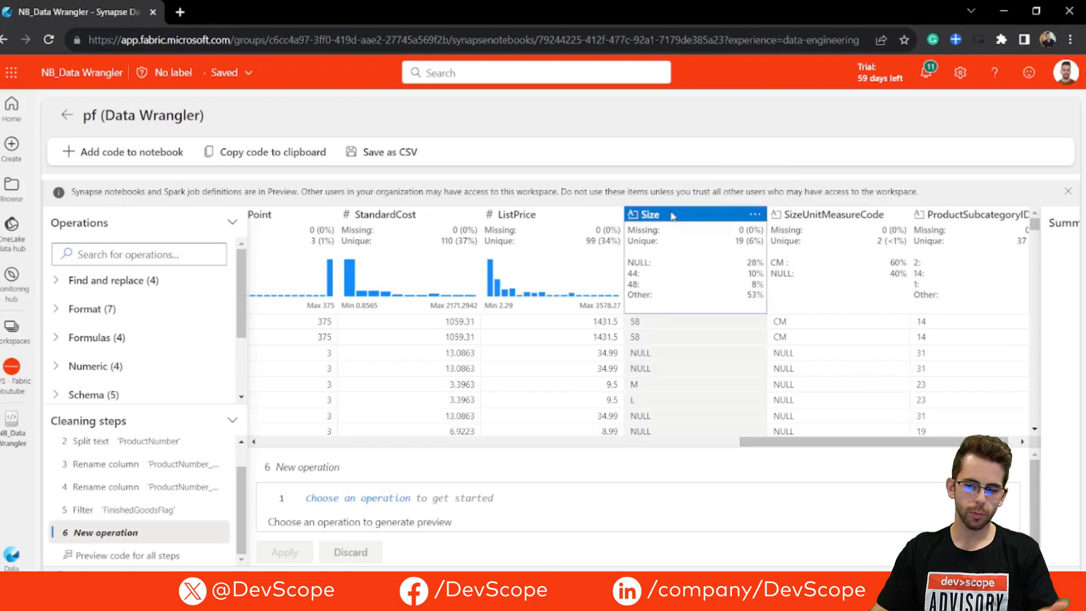
click(95, 255)
text(find)
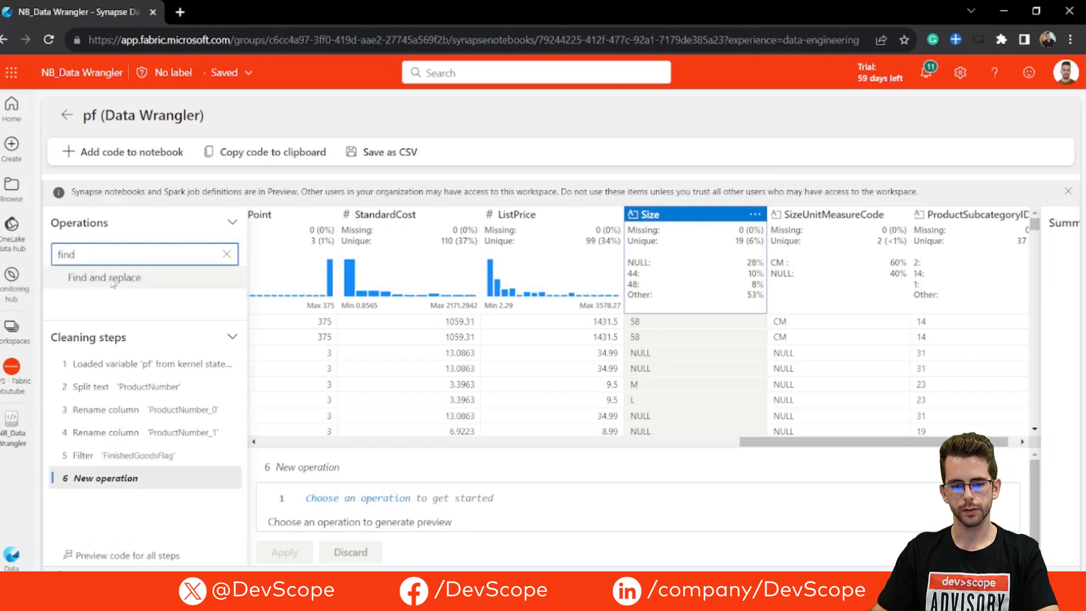
click(112, 284)
scroll(168, 338, down, 1)
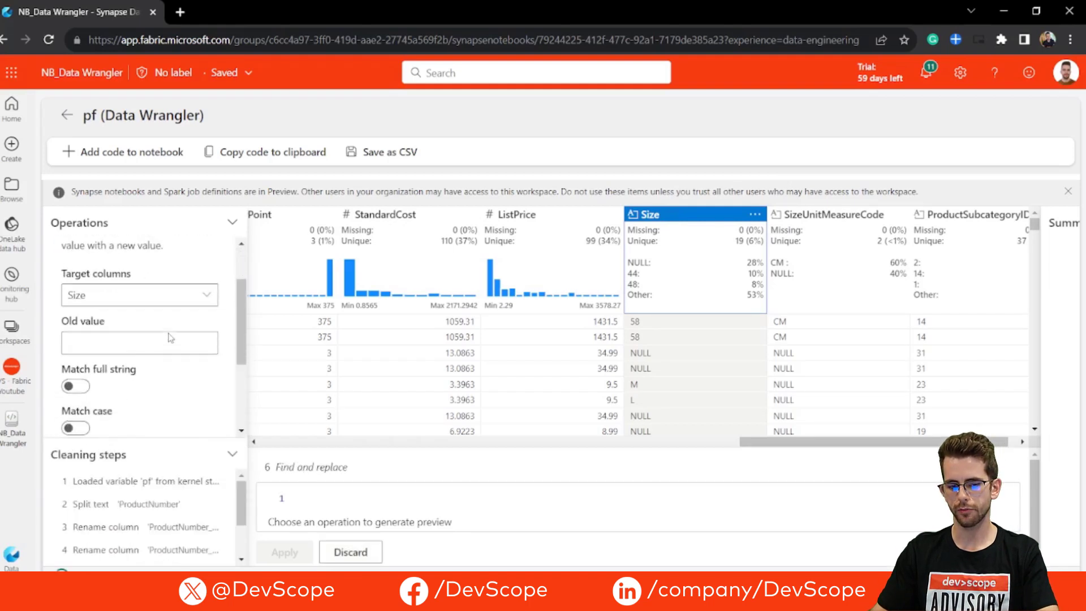
click(129, 343)
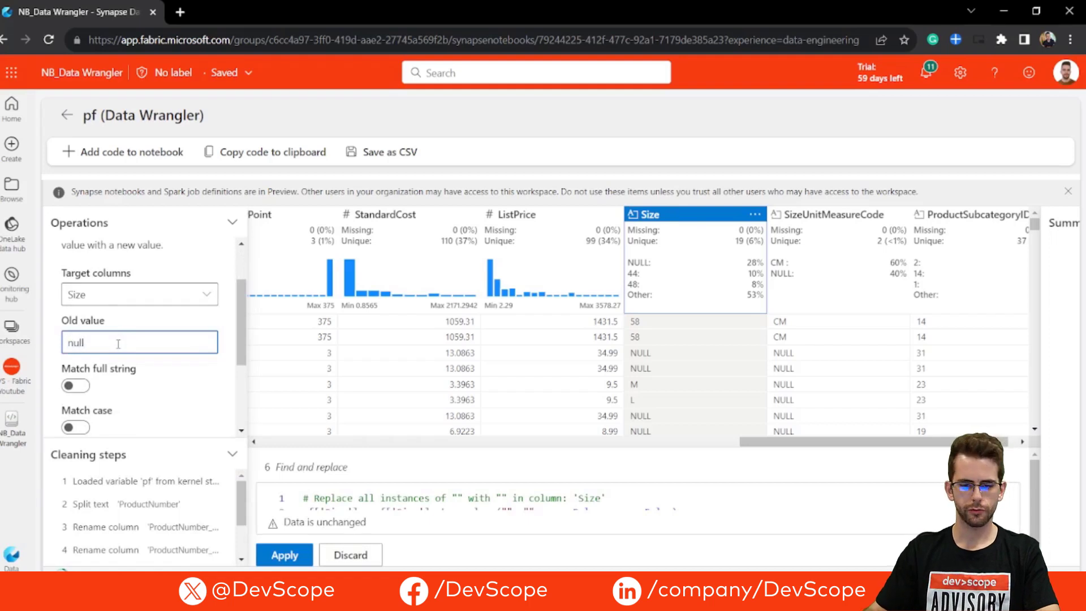
scroll(144, 322, down, 1)
click(116, 375)
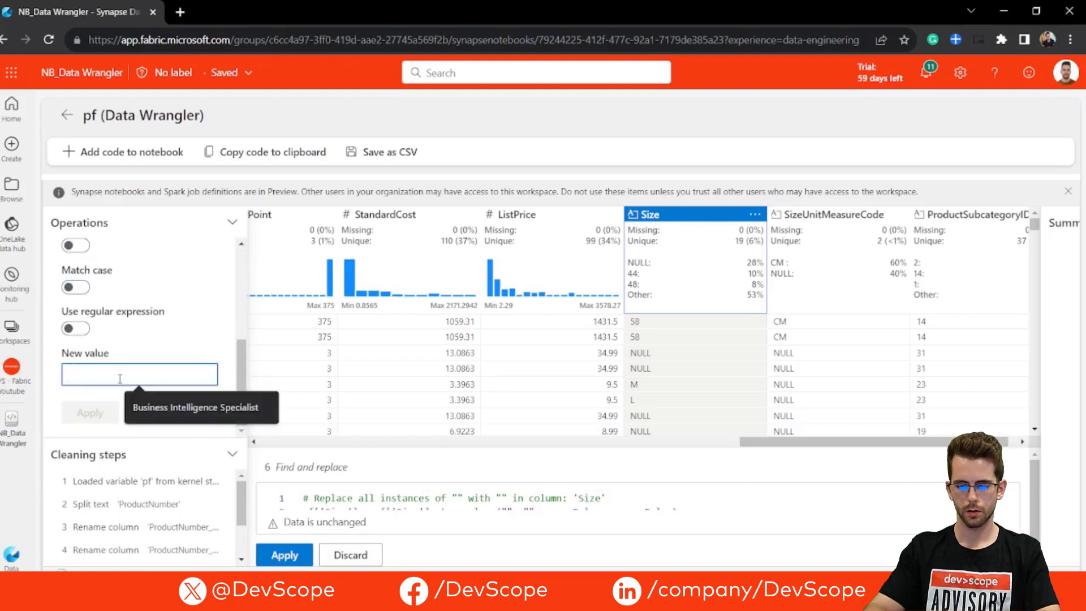
text(0)
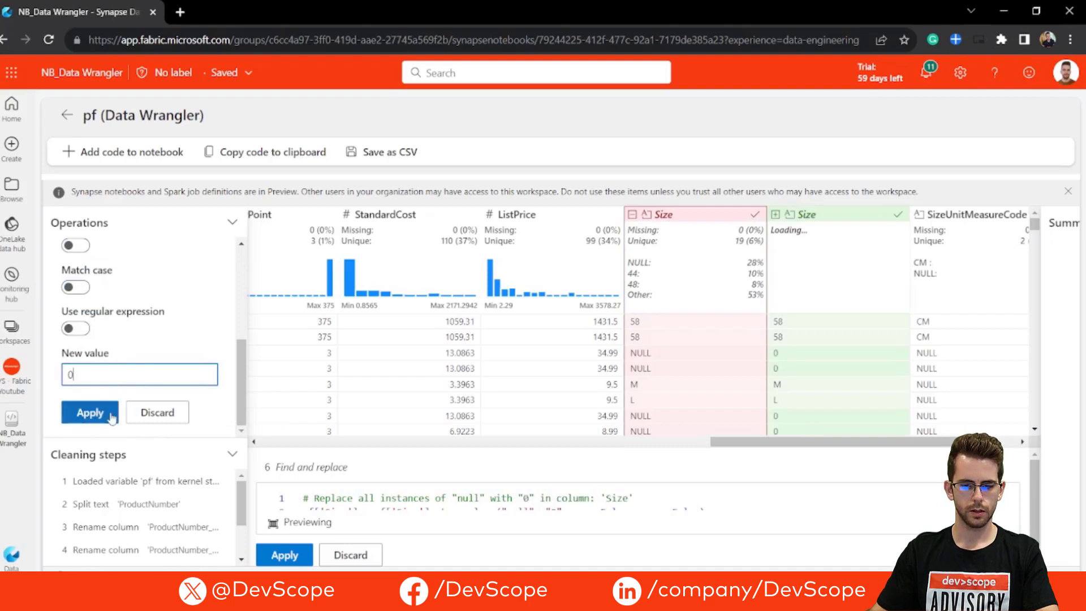
click(91, 413)
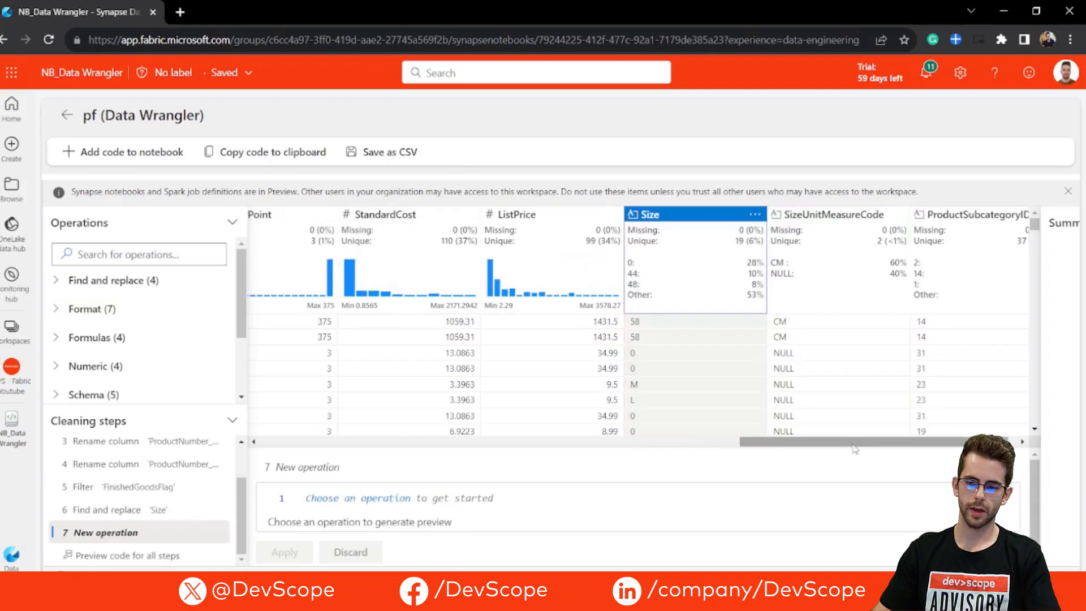
Step: Try to sort the table by the ListPrice column in descending order
drag(849, 440, 817, 448)
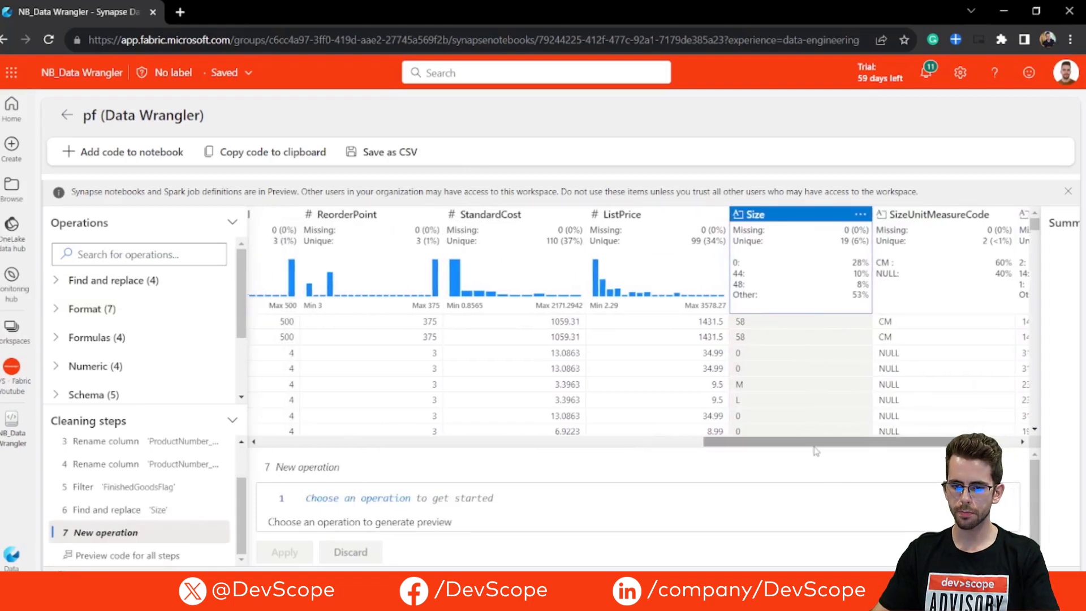
click(670, 221)
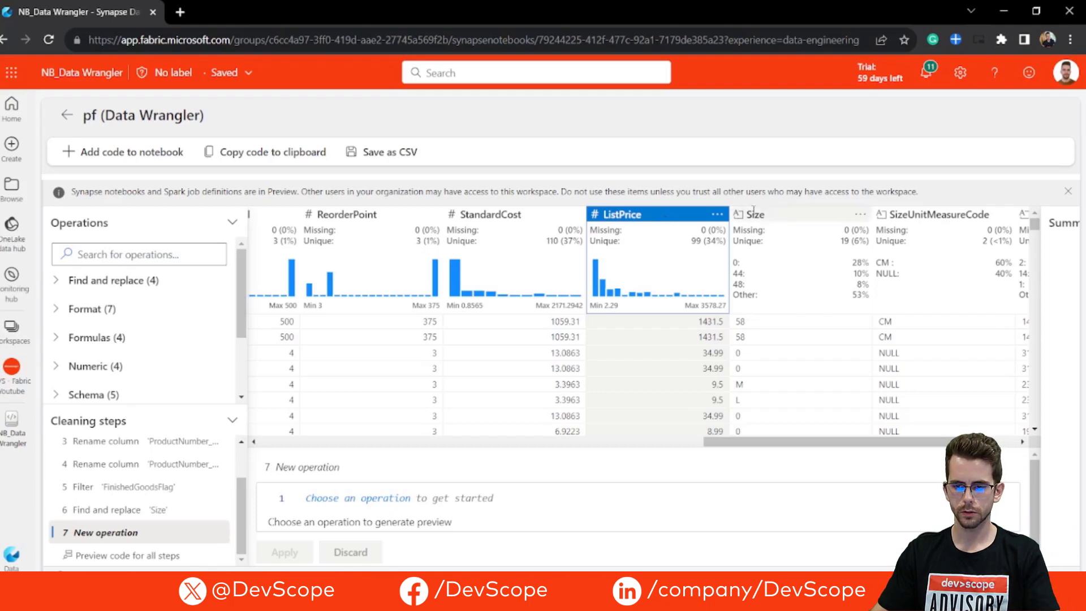
click(116, 258)
text(order)
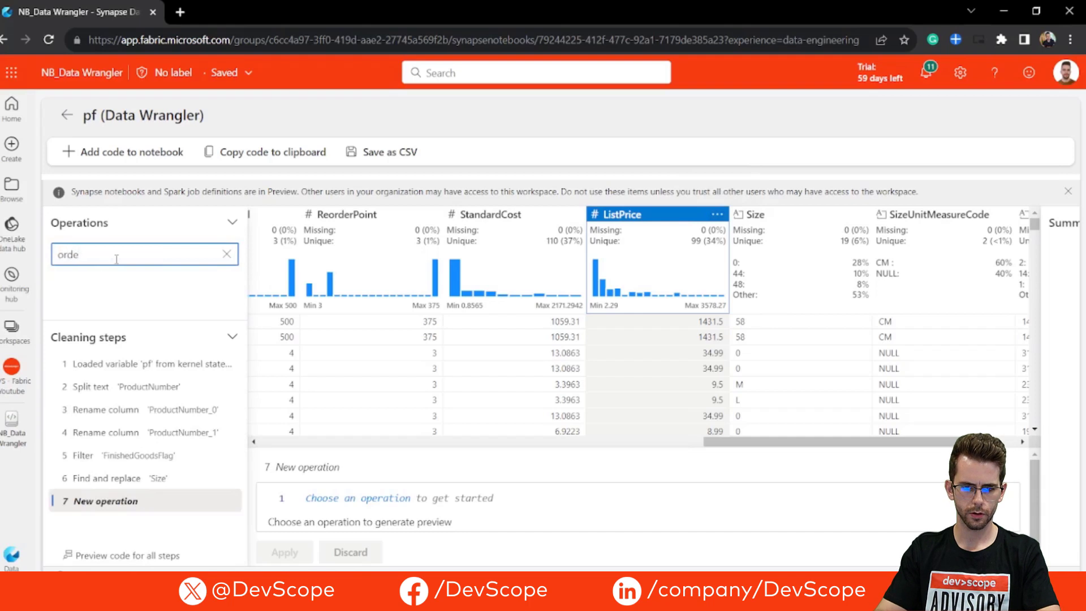
key(BackSpace)
key(BackSpace)
key(BackSpace)
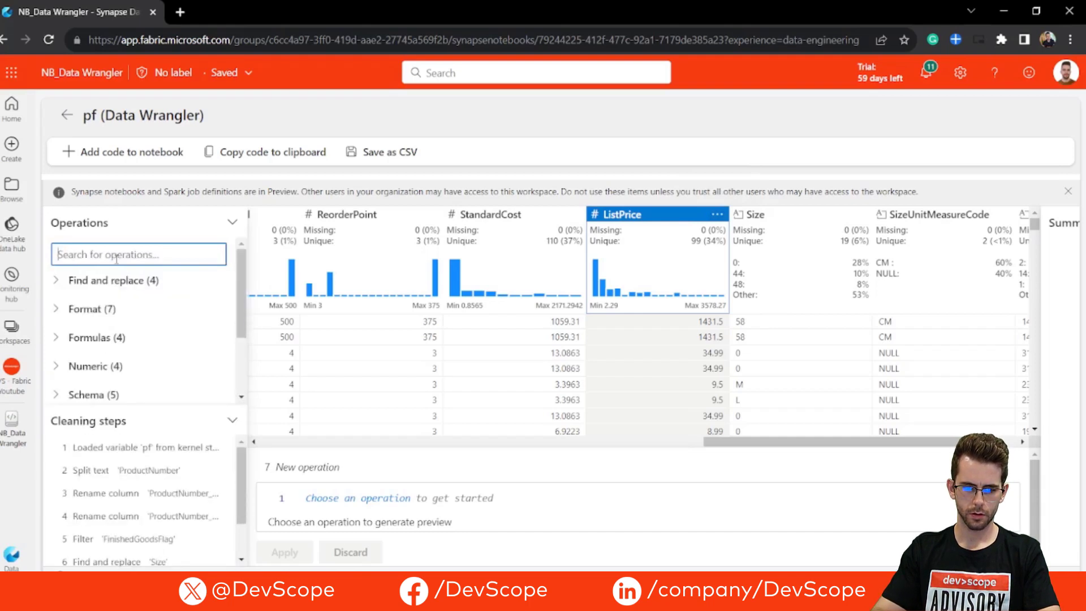
click(717, 215)
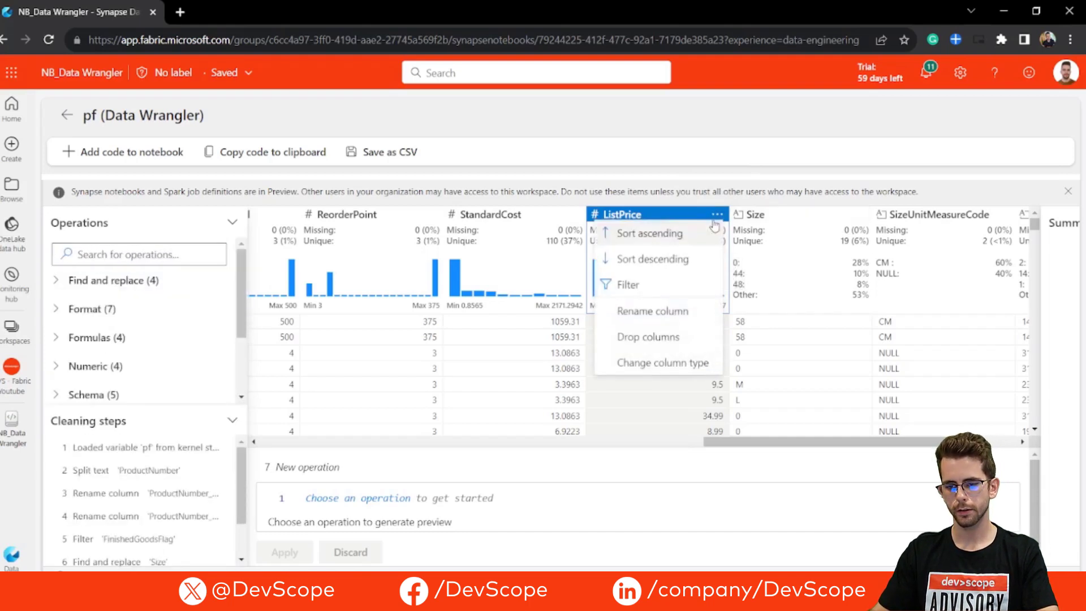
click(684, 261)
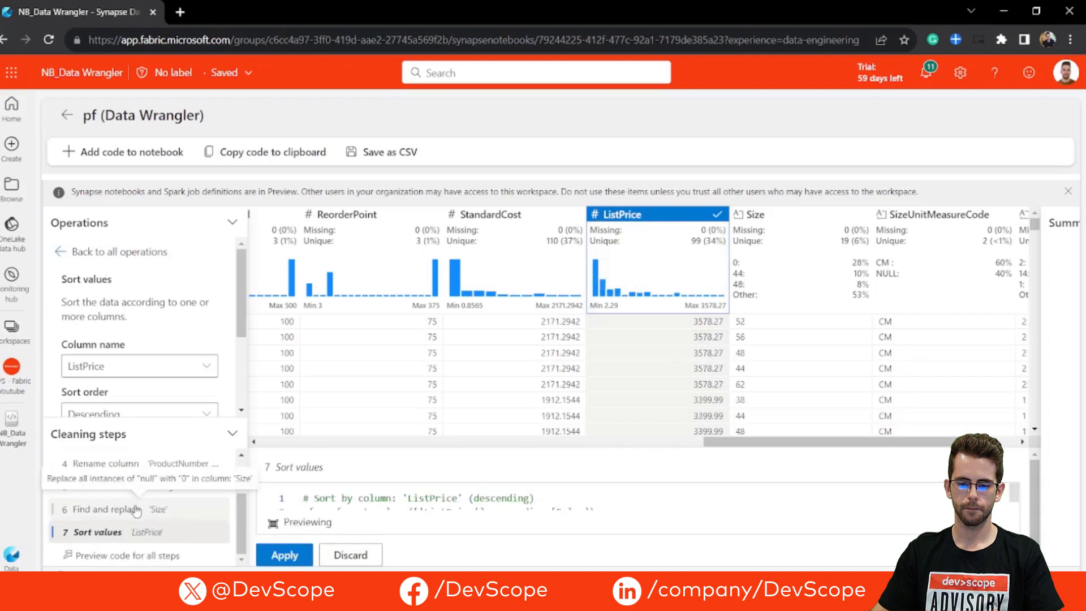
Step: Select the ProductID and Name columns and leave the Sort values operation without applying it
drag(728, 442, 283, 449)
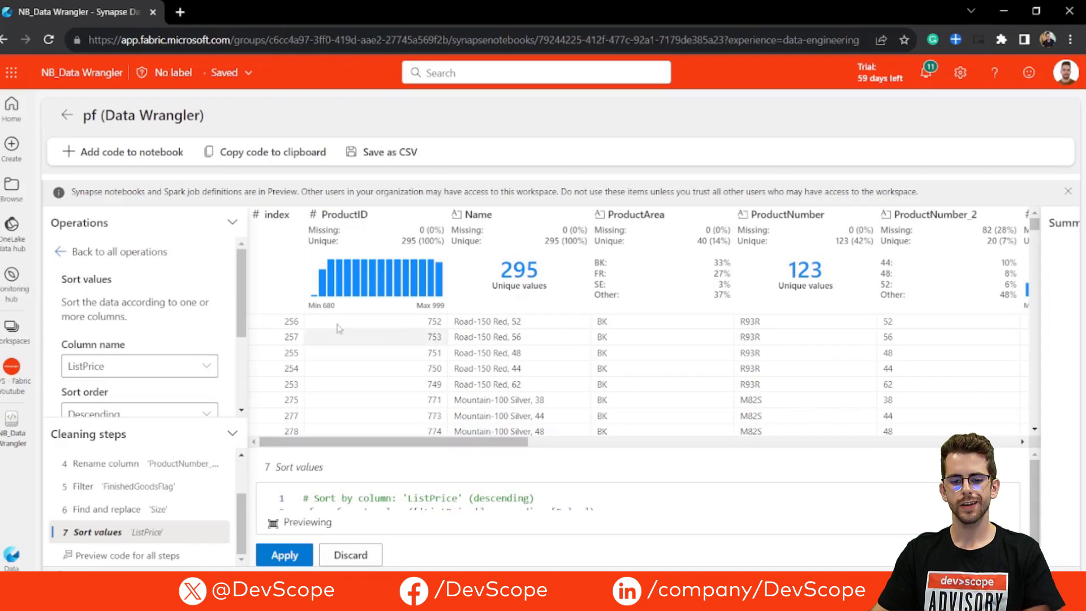
click(362, 237)
ctrl+click(518, 217)
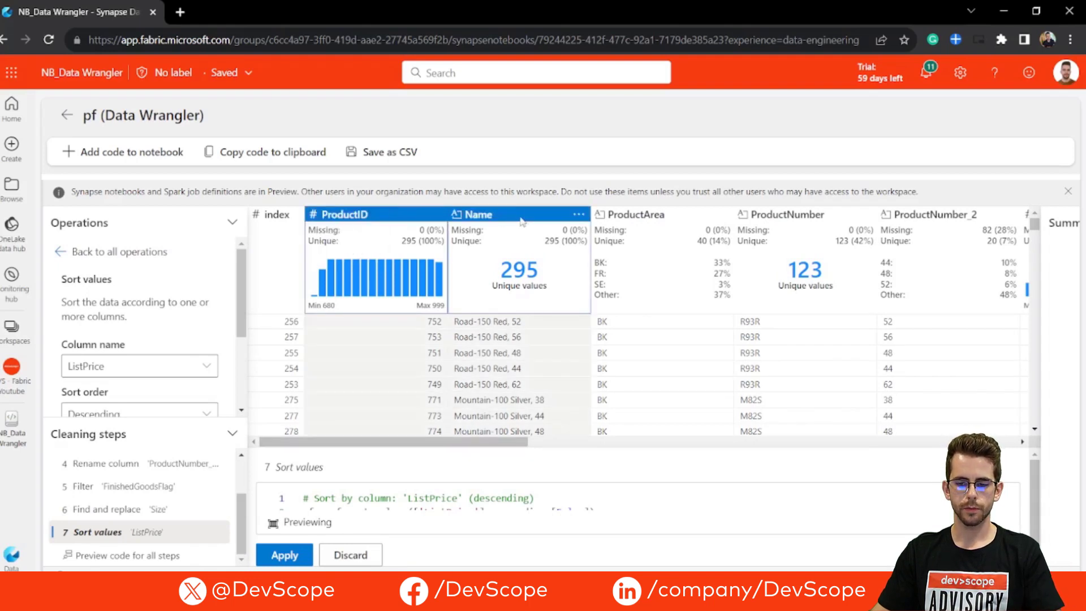
right_click(518, 218)
key(Escape)
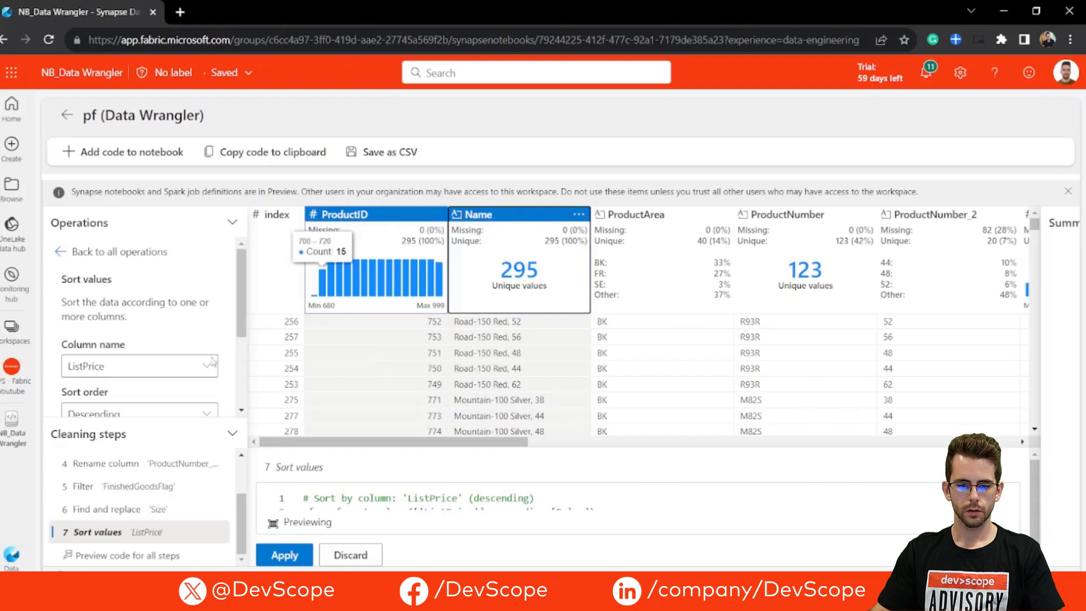
click(90, 251)
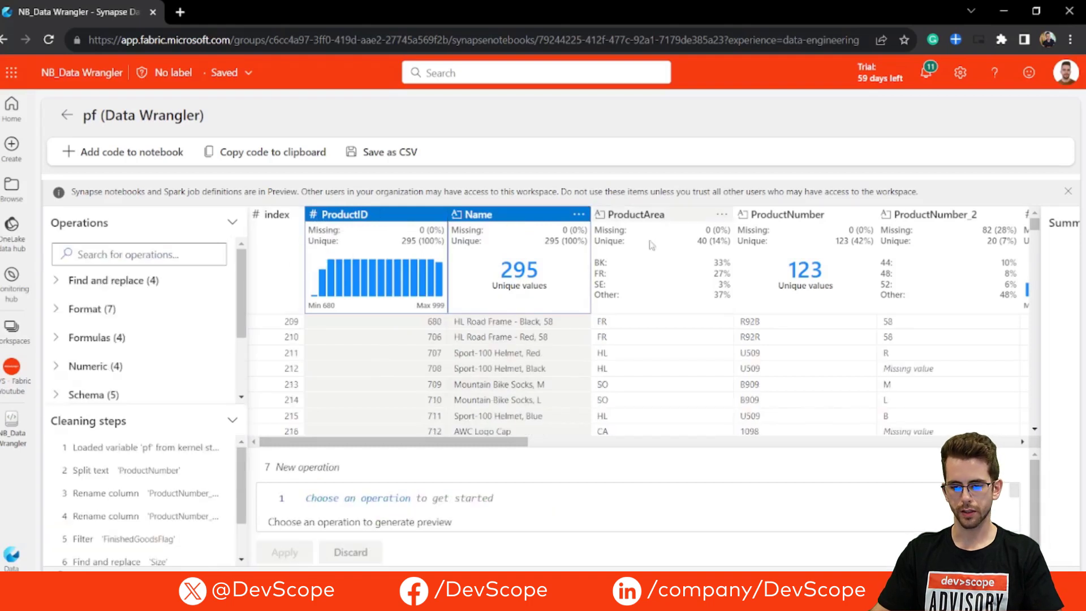
Step: Drop the ProductNumber_2, MakeFlag, SizeUnitMeasureCode and ProductSubcategoryID columns with the Drop columns operation, and apply it
drag(481, 441, 643, 442)
click(486, 215)
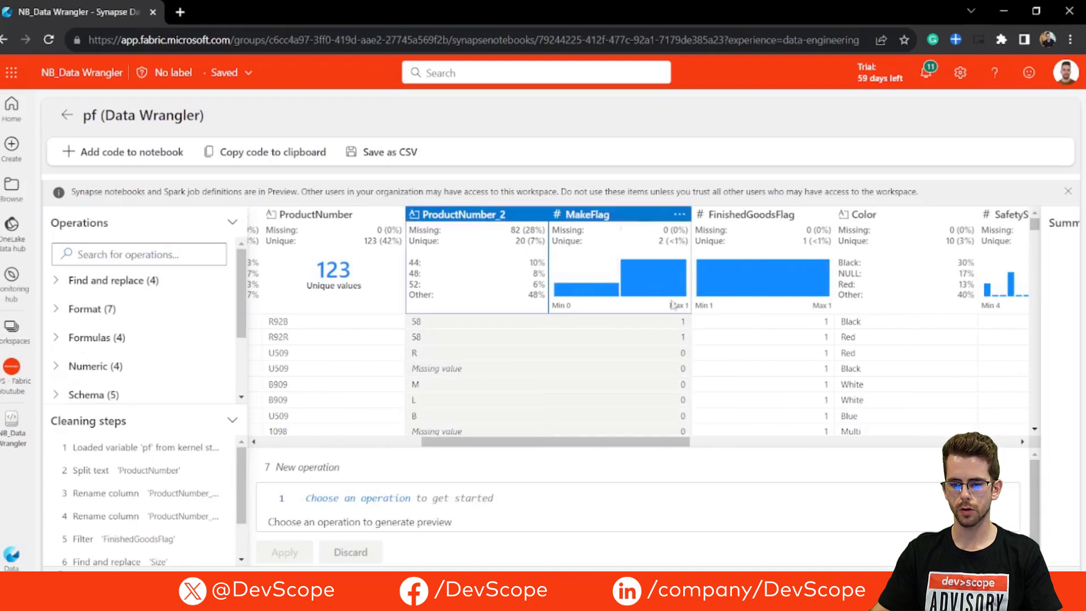
drag(674, 441, 1001, 443)
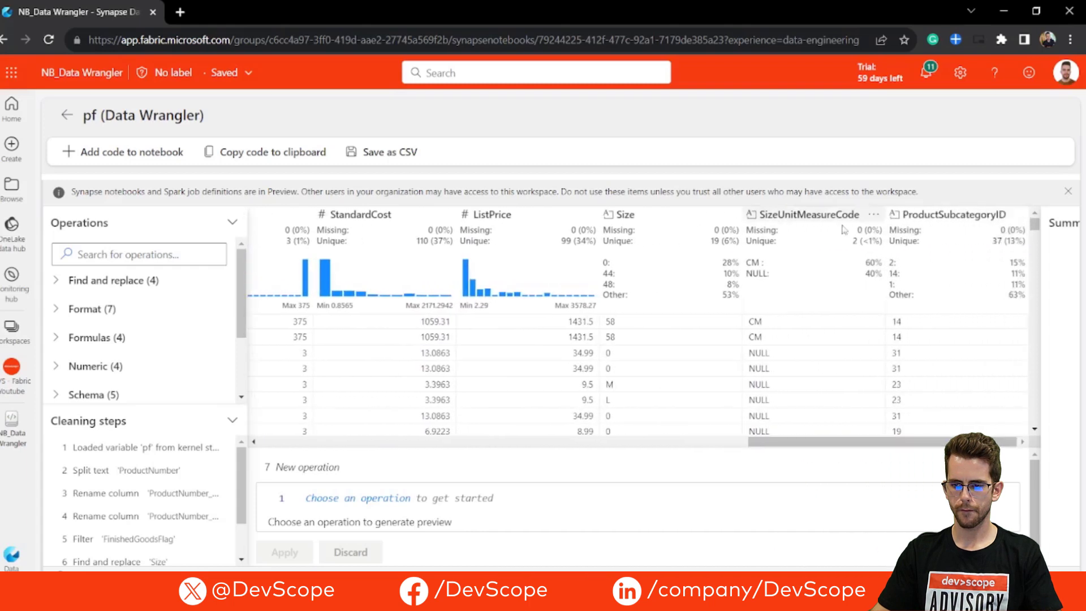
ctrl+click(839, 216)
ctrl+click(926, 226)
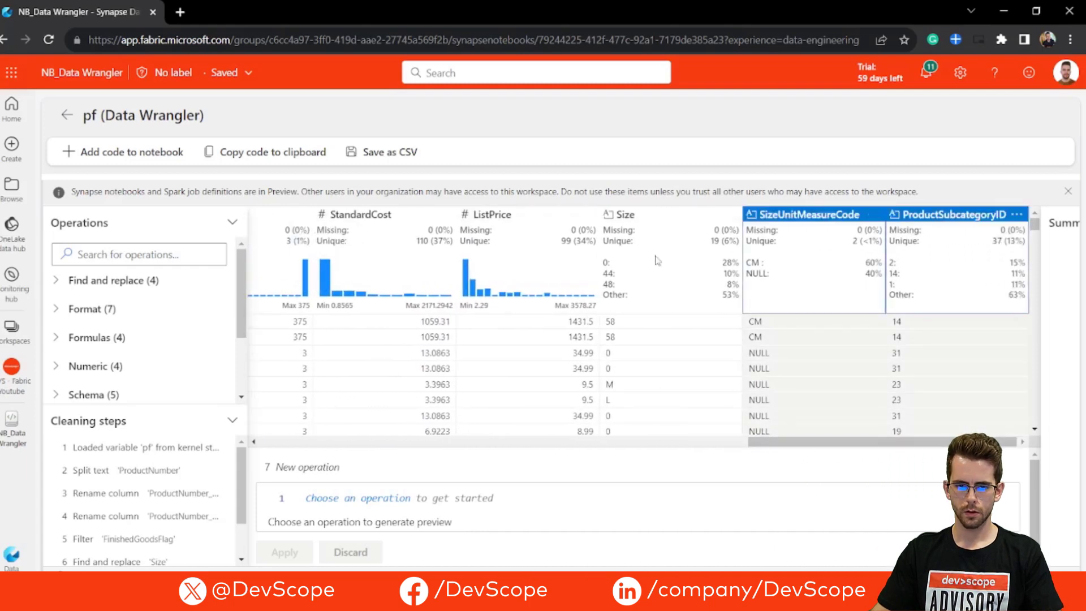
click(142, 251)
text(remo)
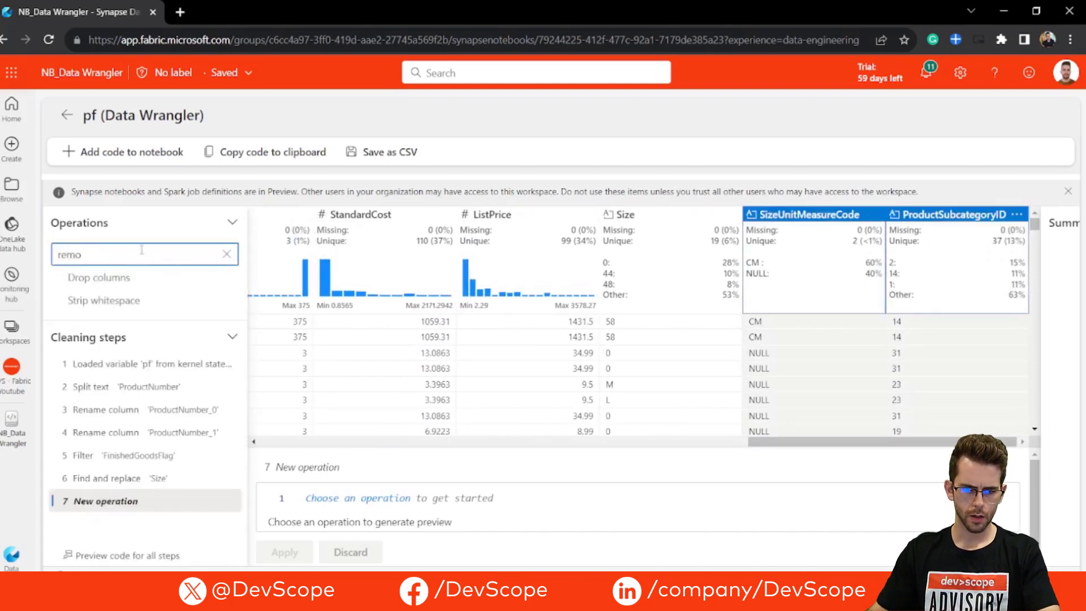
click(134, 277)
scroll(156, 333, down, 1)
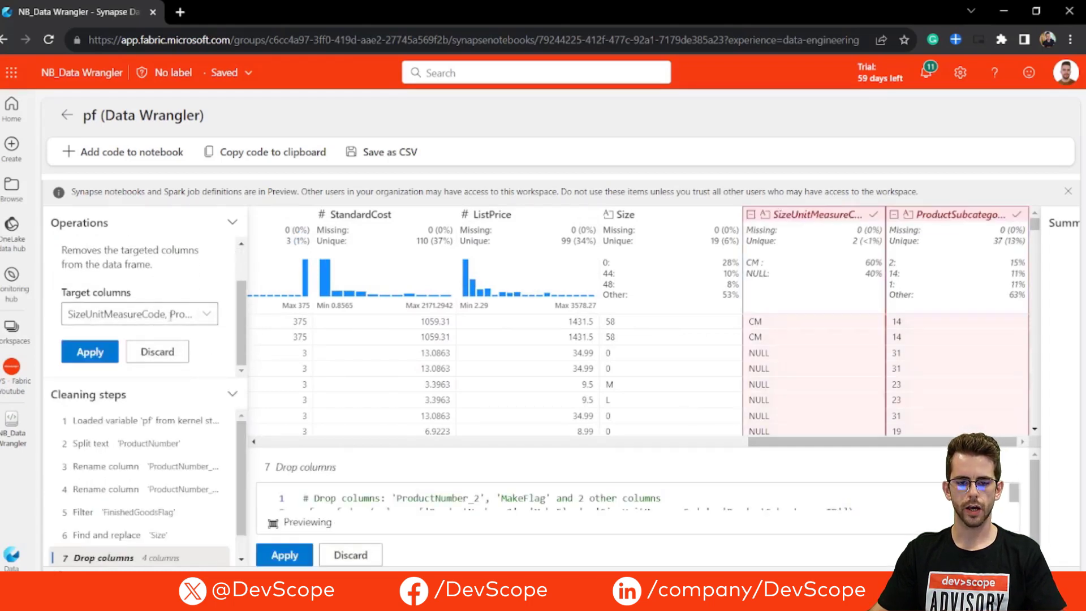
click(103, 354)
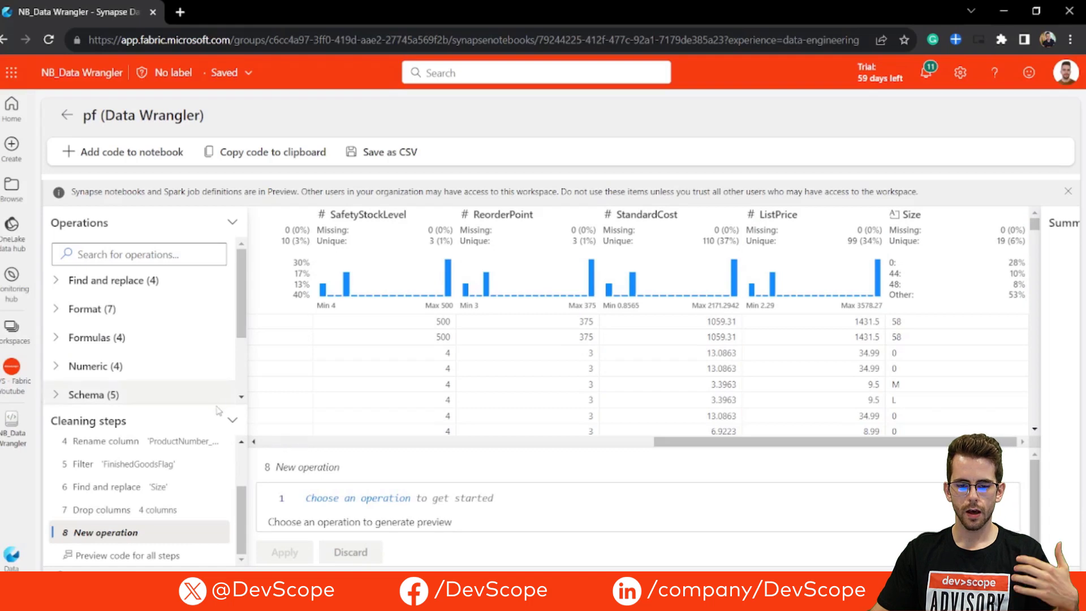
Step: Enlarge the Cleaning steps list and review the operations recorded in it
drag(209, 407, 178, 153)
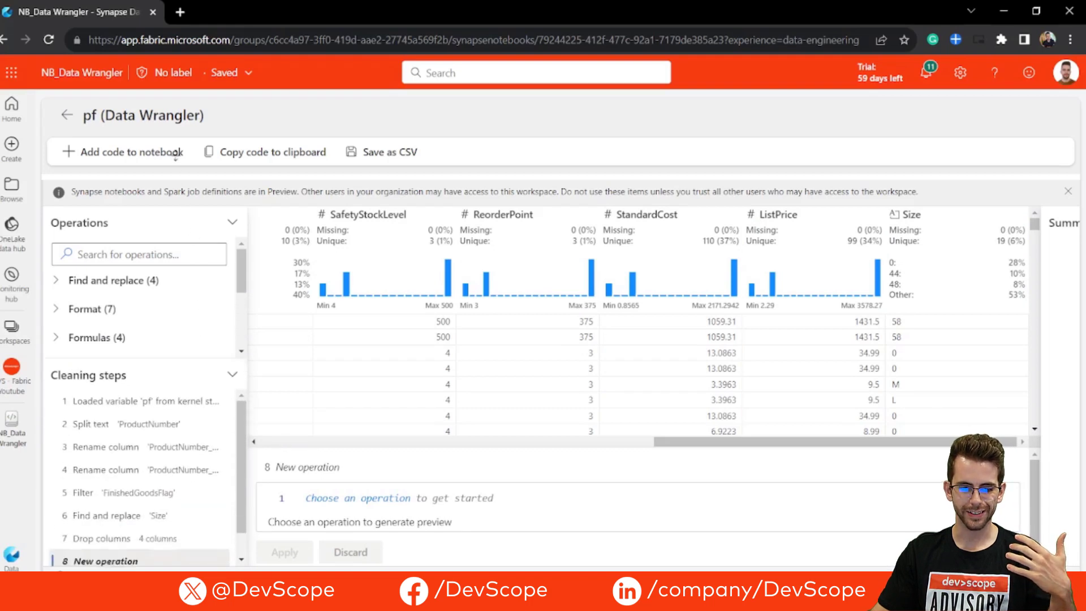
scroll(140, 403, down, 2)
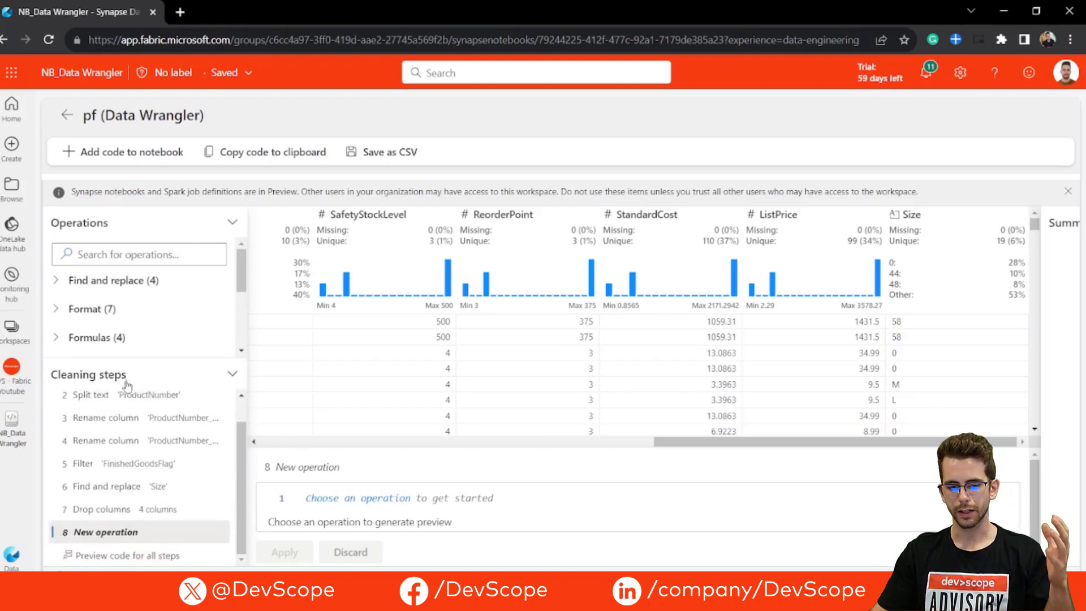
scroll(144, 426, up, 1)
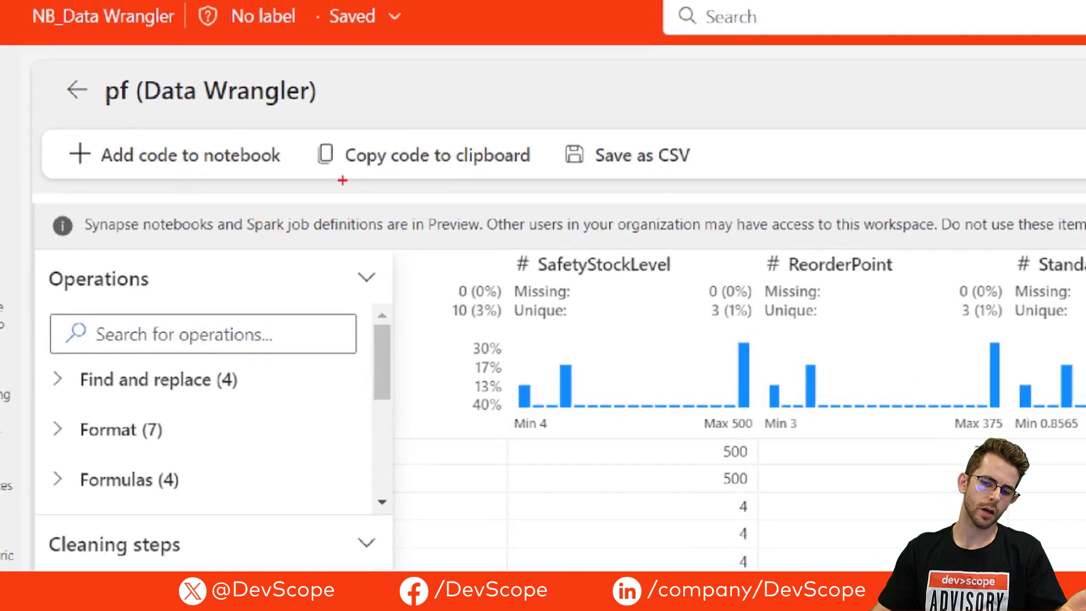
drag(323, 173, 557, 172)
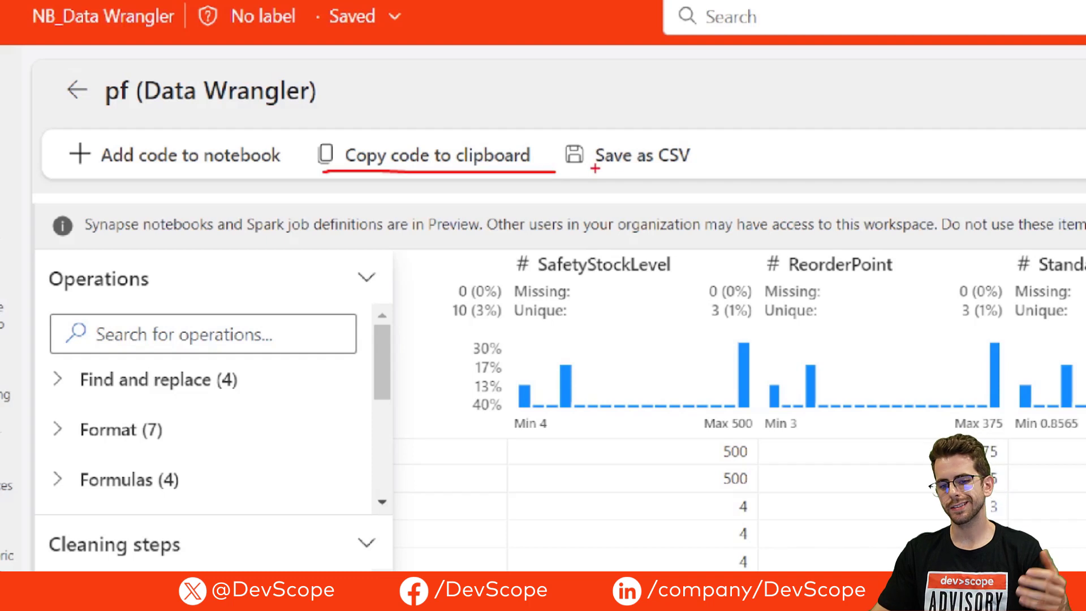
drag(577, 176, 736, 182)
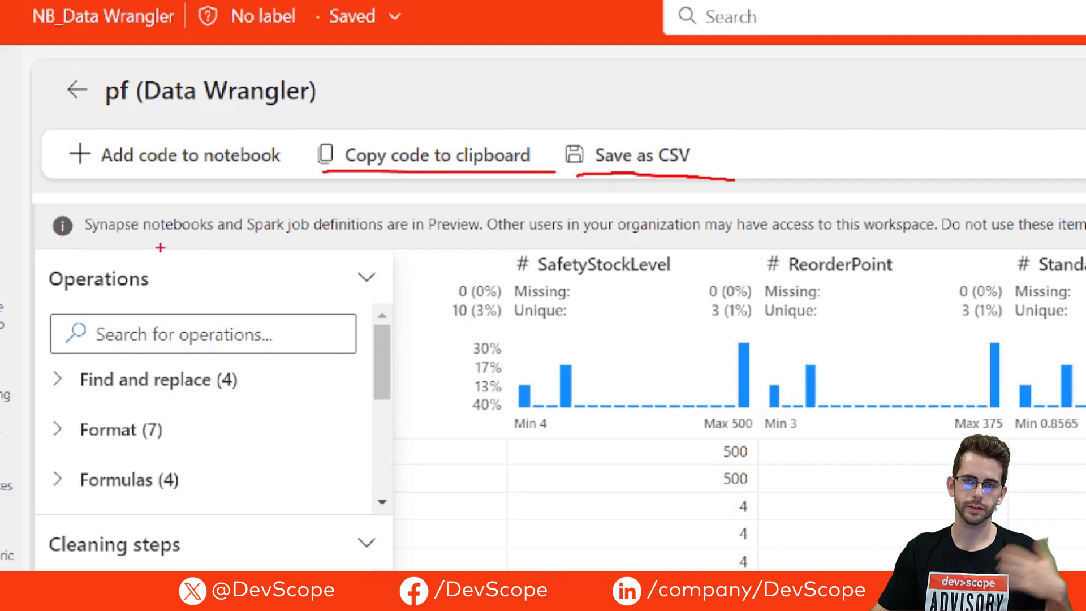
drag(69, 169, 261, 172)
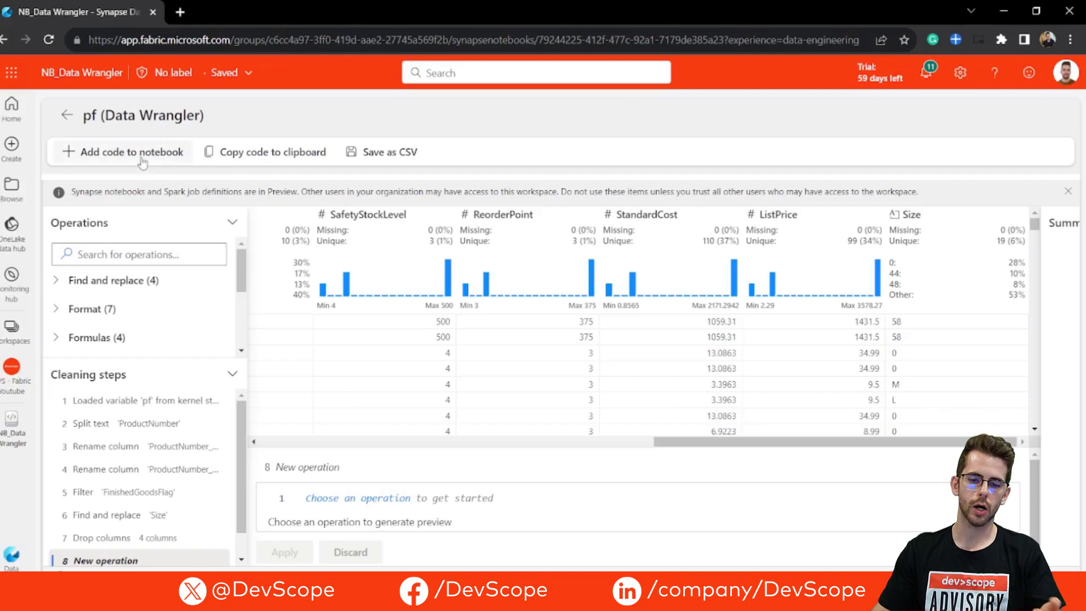
Step: Add the generated cleaning code to the notebook, run its cell and review the code with the resulting table
click(142, 162)
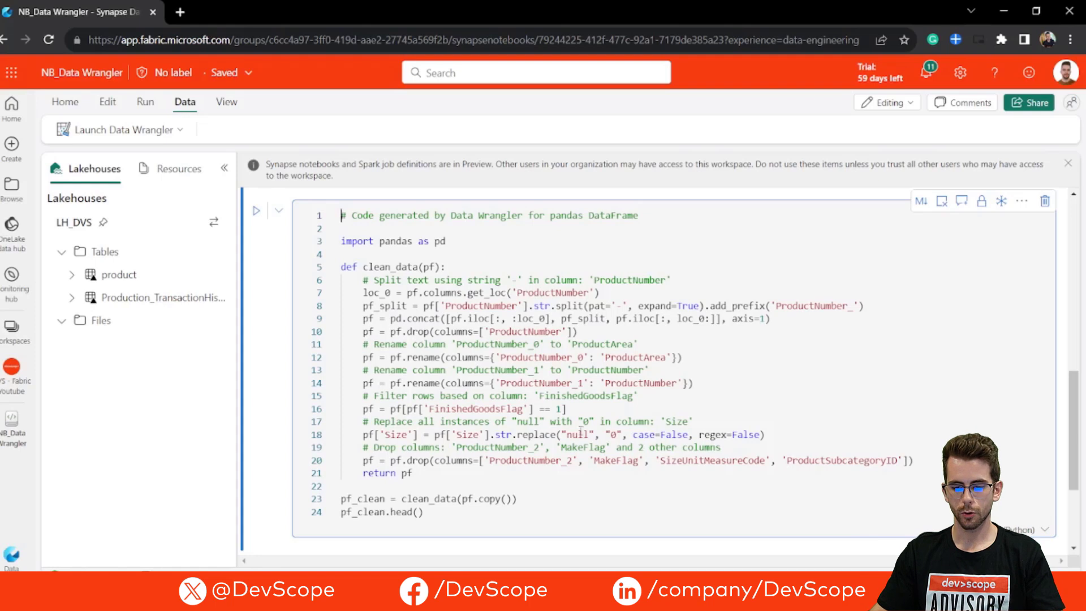
scroll(581, 434, down, 3)
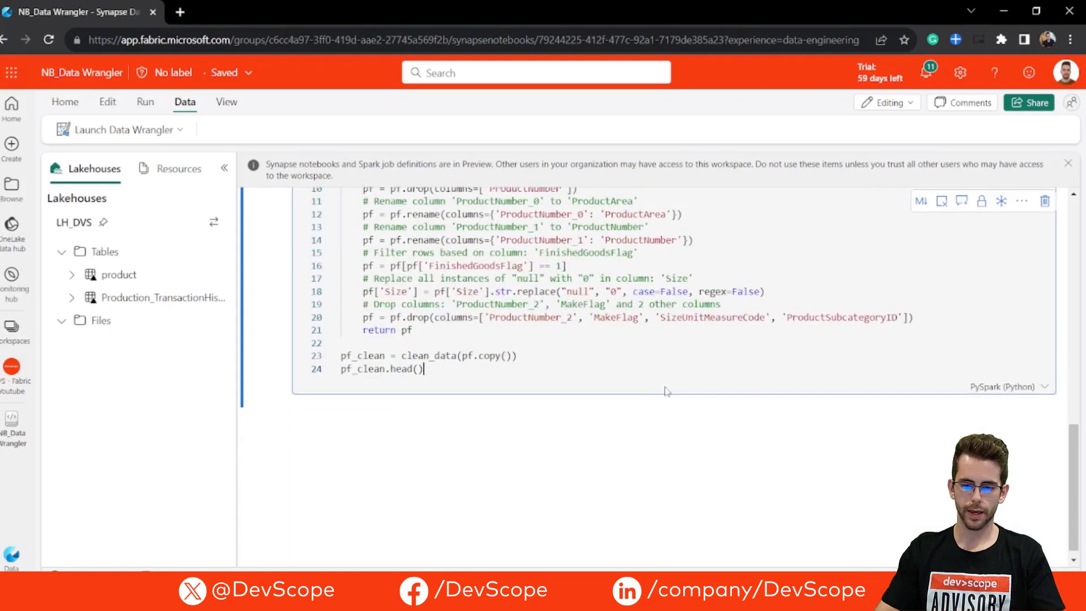
key(shift+Return)
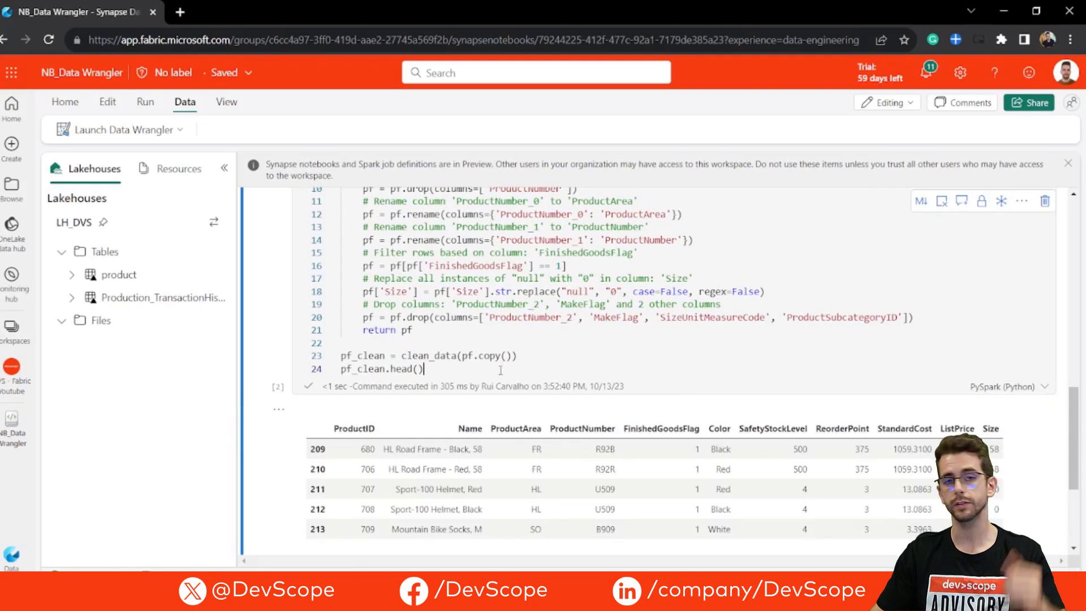
scroll(501, 370, down, 1)
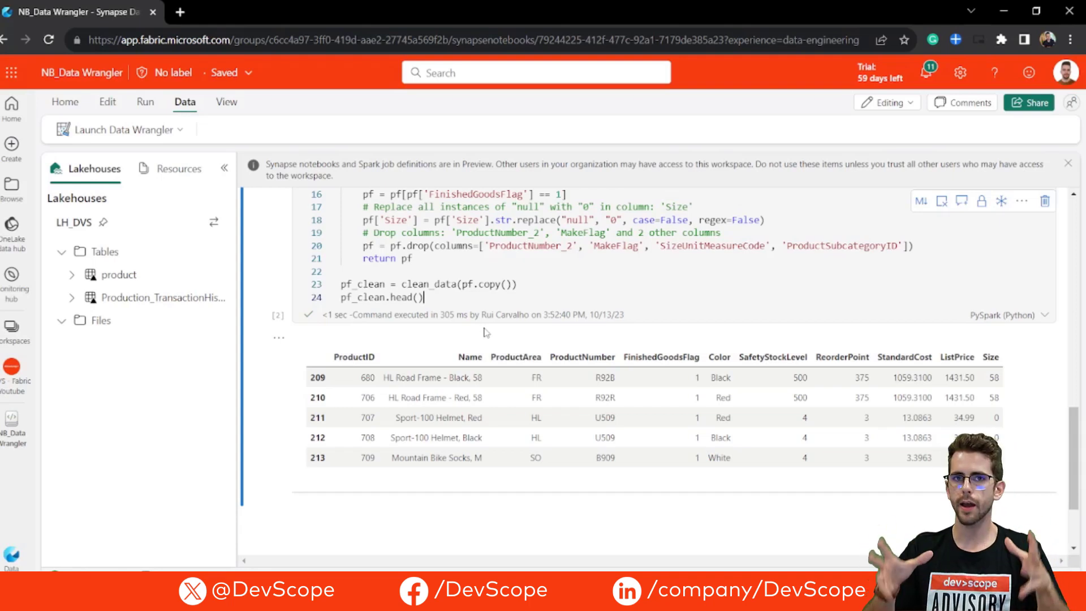
scroll(485, 333, up, 1)
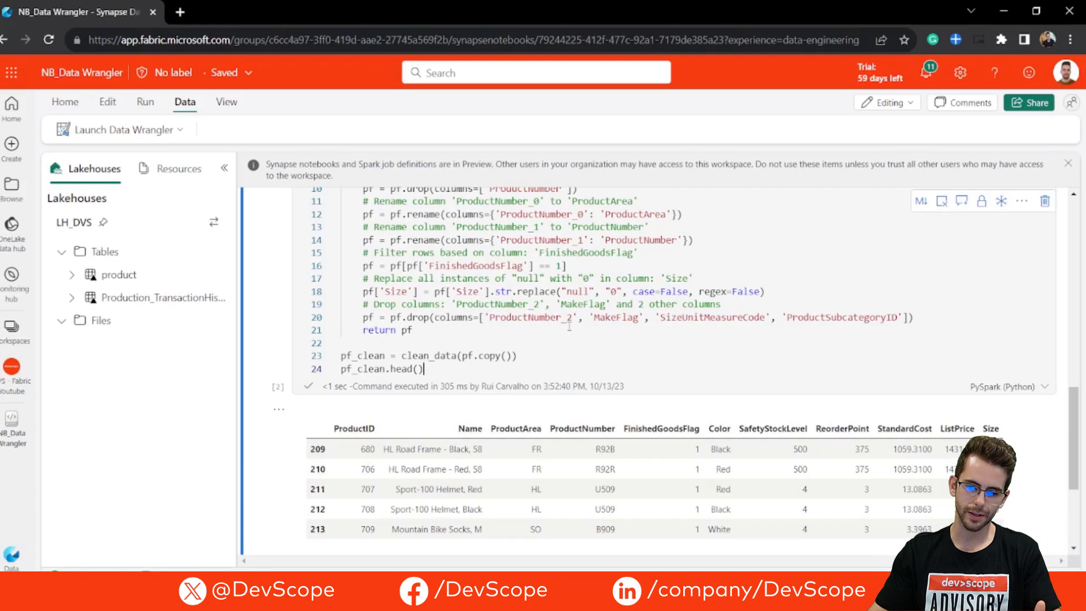
scroll(570, 326, up, 2)
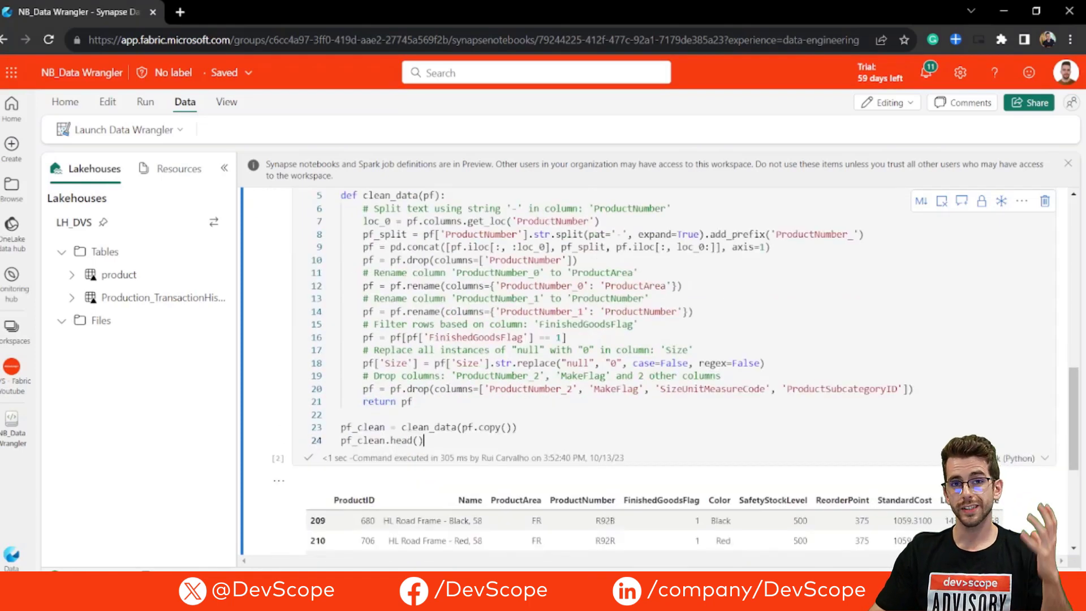